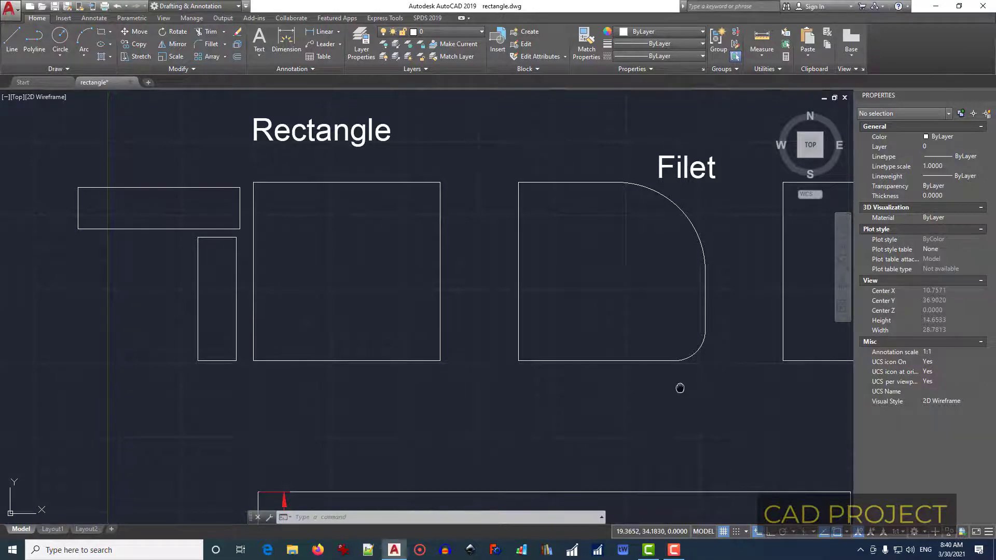
- Draw a rectangle by two opposite corners below the 15 by 5 example, and place another rectangle's first corner beneath it
{"action": "mouse_move", "coordinate": [680, 389]}
{"action": "middle_mouse_down"}
{"action": "mouse_move", "coordinate": [308, 414]}
{"action": "mouse_move", "coordinate": [458, 407]}
{"action": "mouse_move", "coordinate": [410, 396]}
{"action": "middle_mouse_up"}
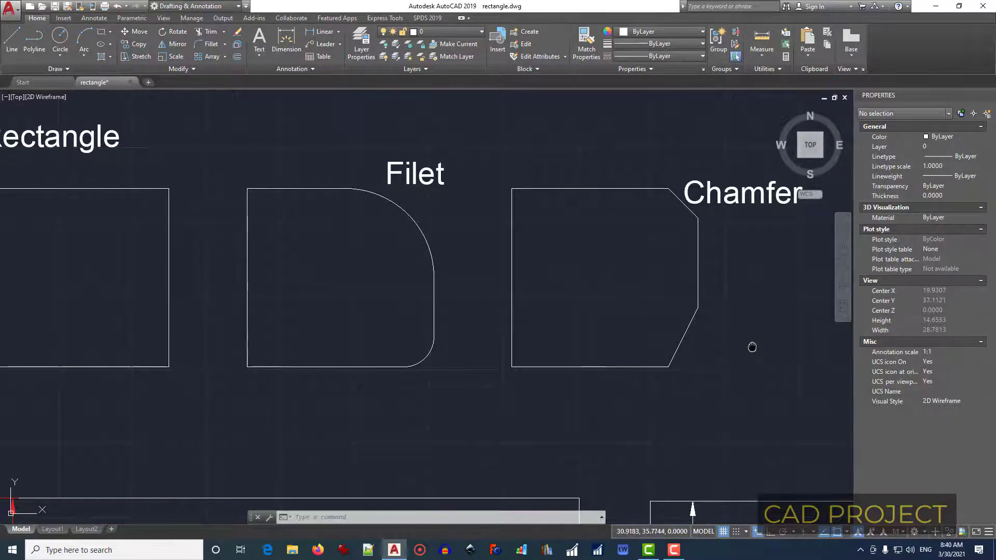
{"action": "middle_click_drag", "start_coordinate": [753, 347], "coordinate": [625, 345]}
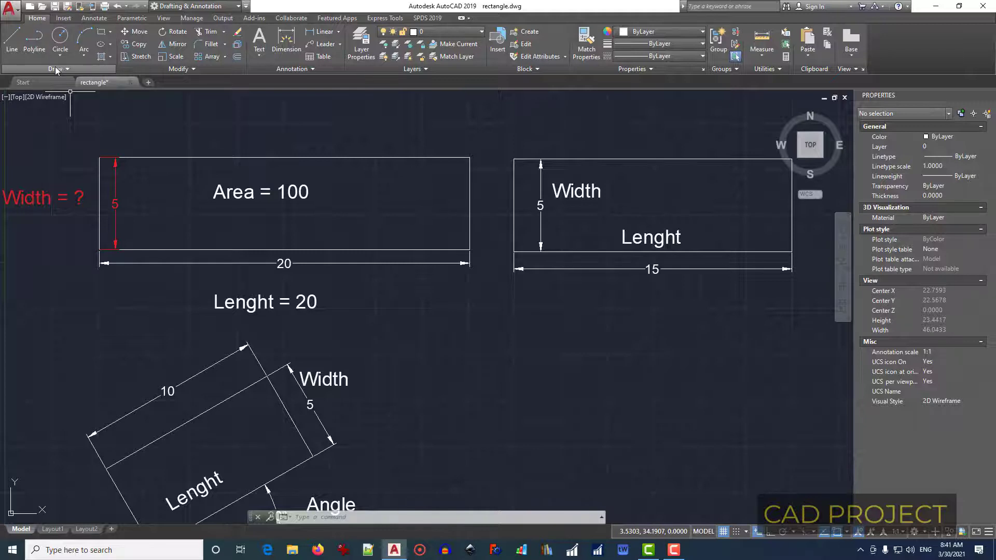
{"action": "left_click", "coordinate": [111, 32]}
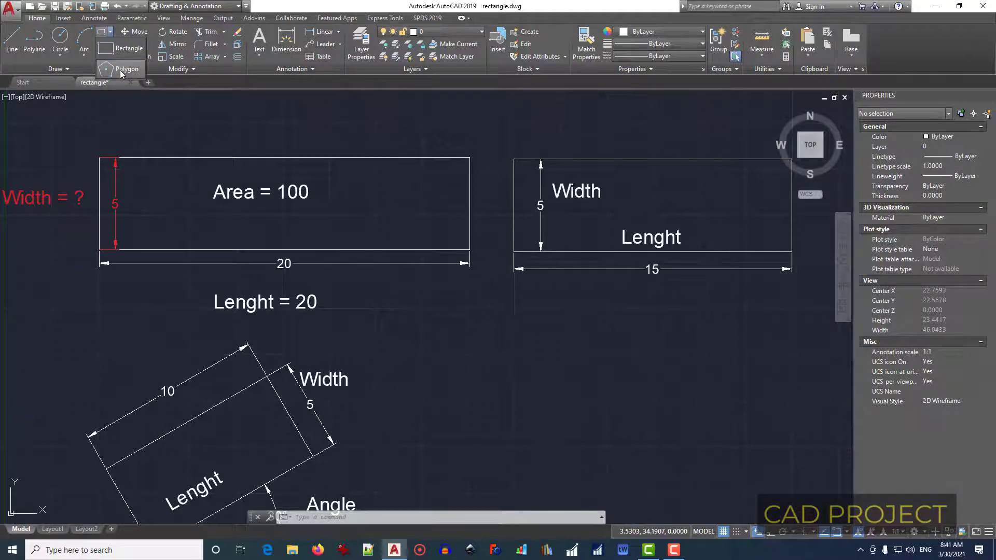
{"action": "left_click", "coordinate": [110, 33]}
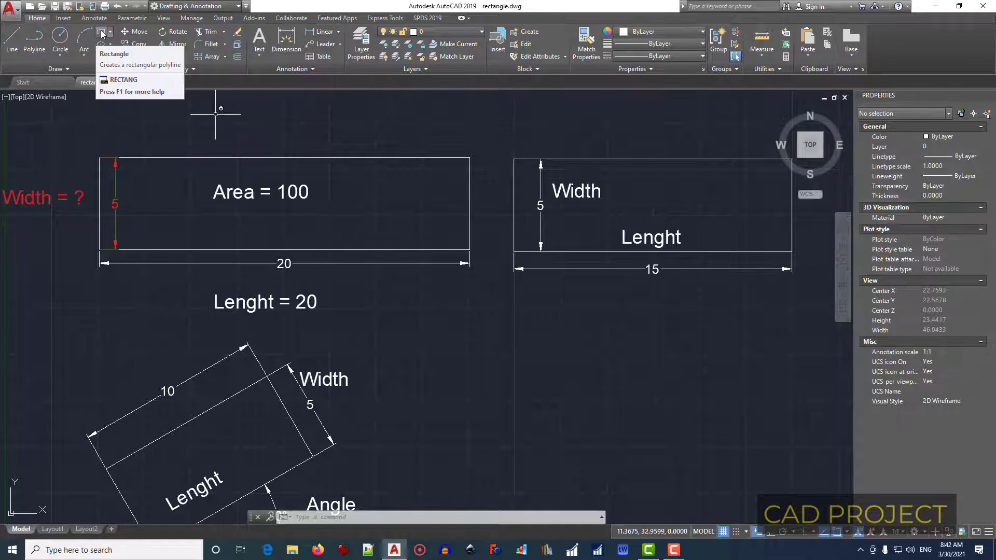
{"action": "left_click", "coordinate": [102, 34]}
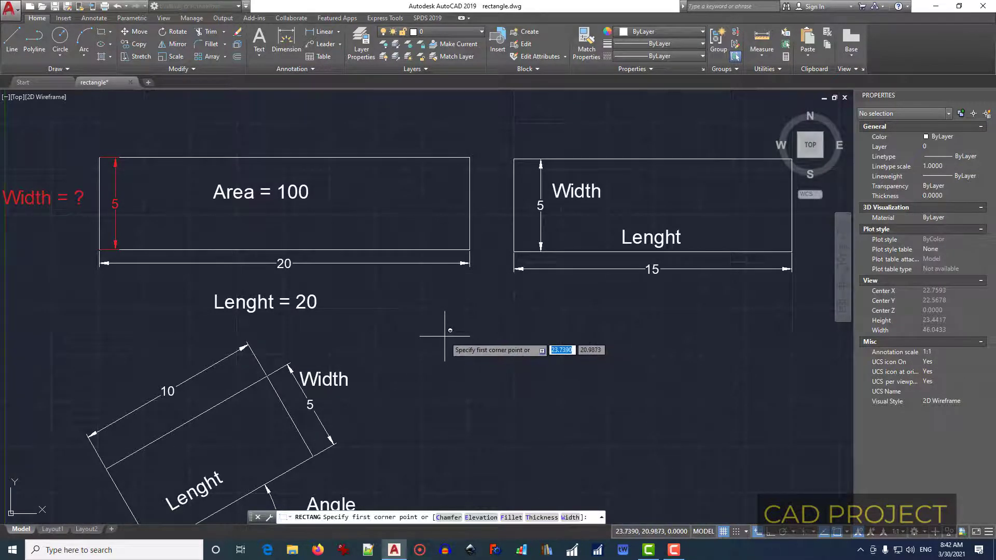
{"action": "left_click", "coordinate": [445, 336]}
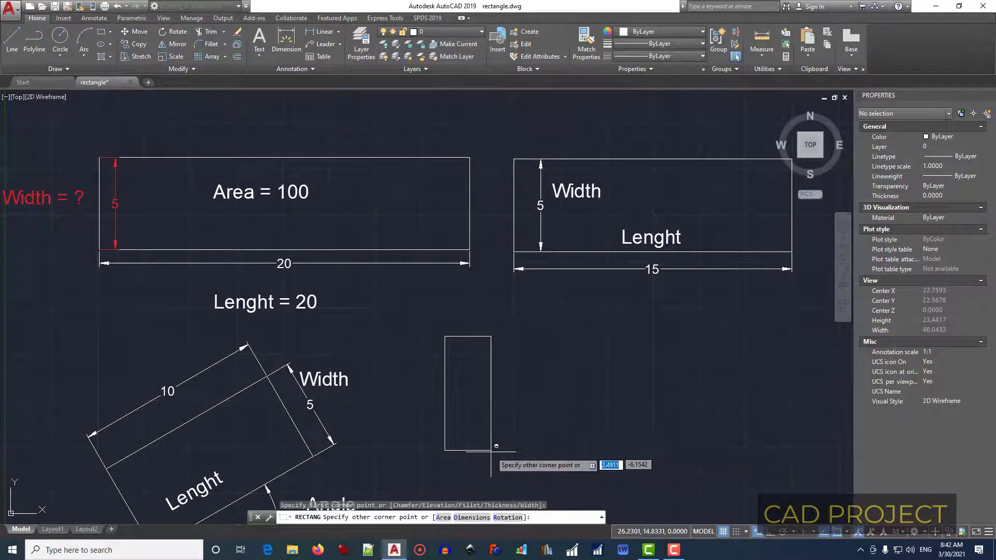
{"action": "left_click", "coordinate": [611, 388]}
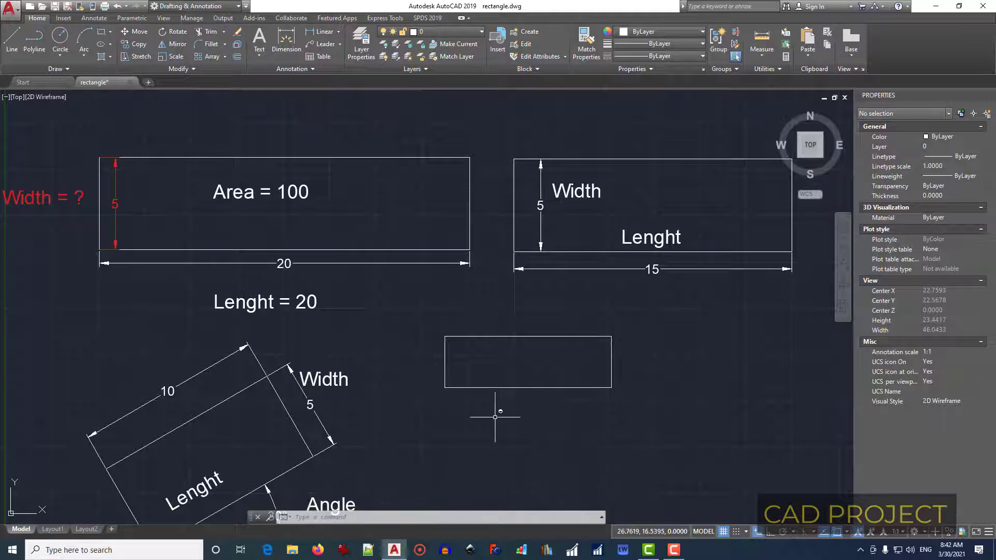
{"action": "left_click", "coordinate": [103, 33]}
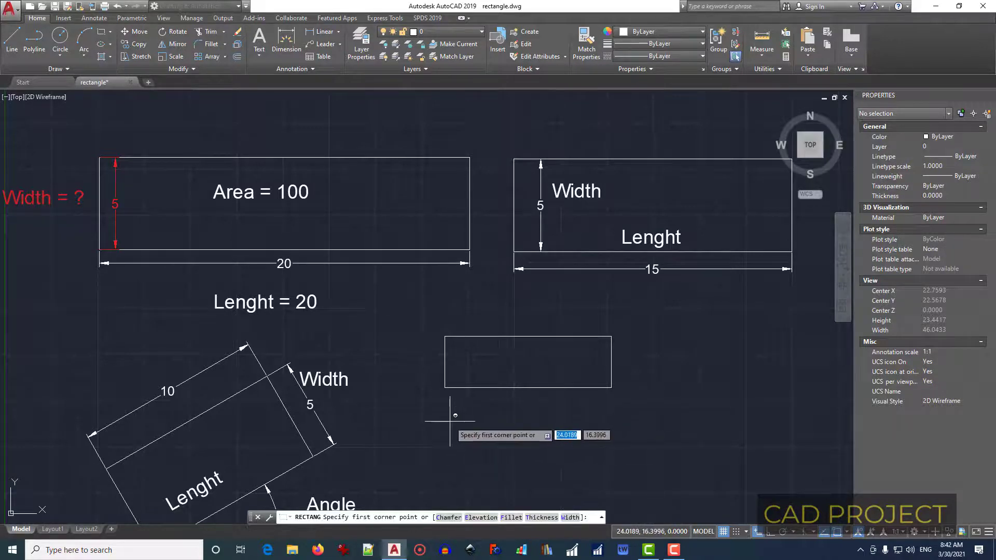
{"action": "left_click", "coordinate": [450, 421]}
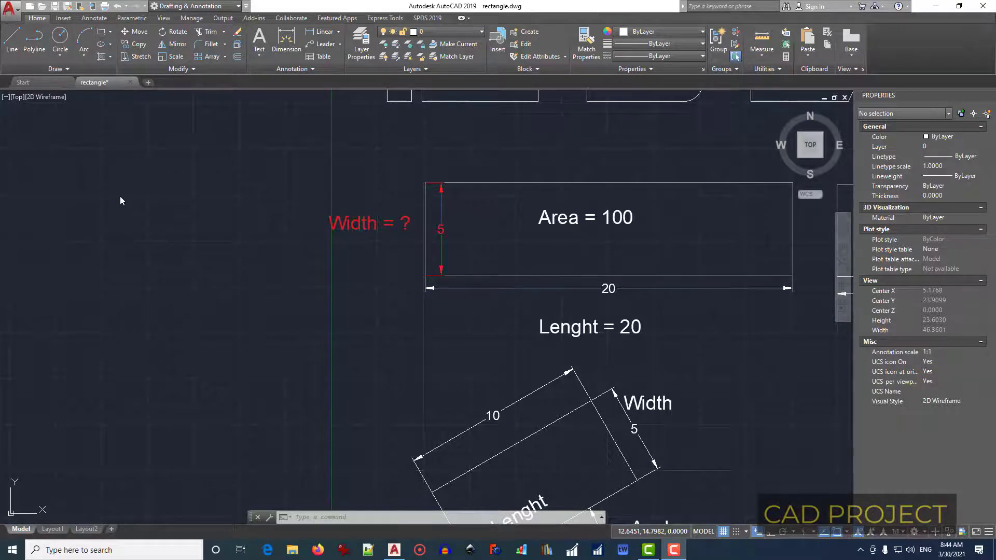
- Draw a rectangle in the empty space beside the "Width = ?" example using the Area option, with area 50 and length 10
{"action": "type", "text": "rec"}
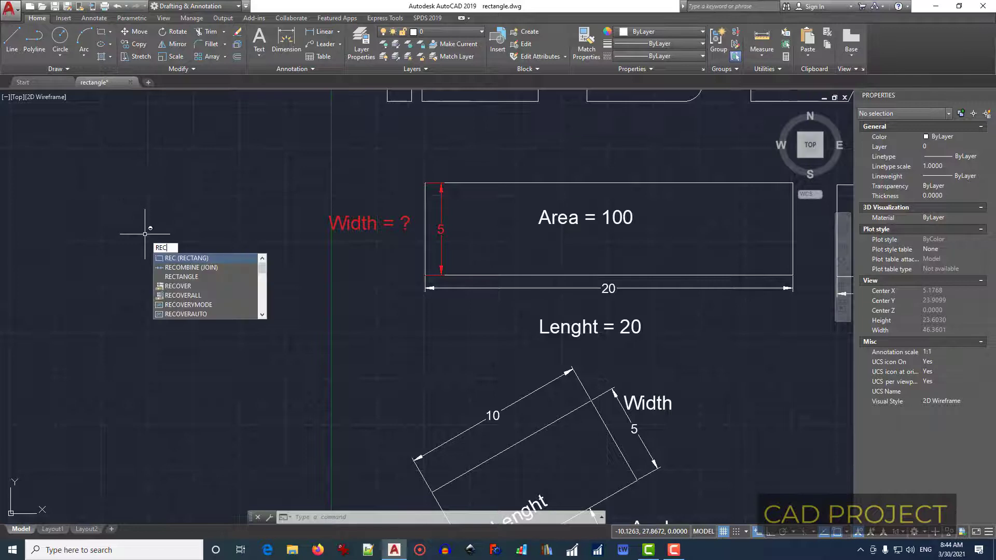
{"action": "key", "text": "Return"}
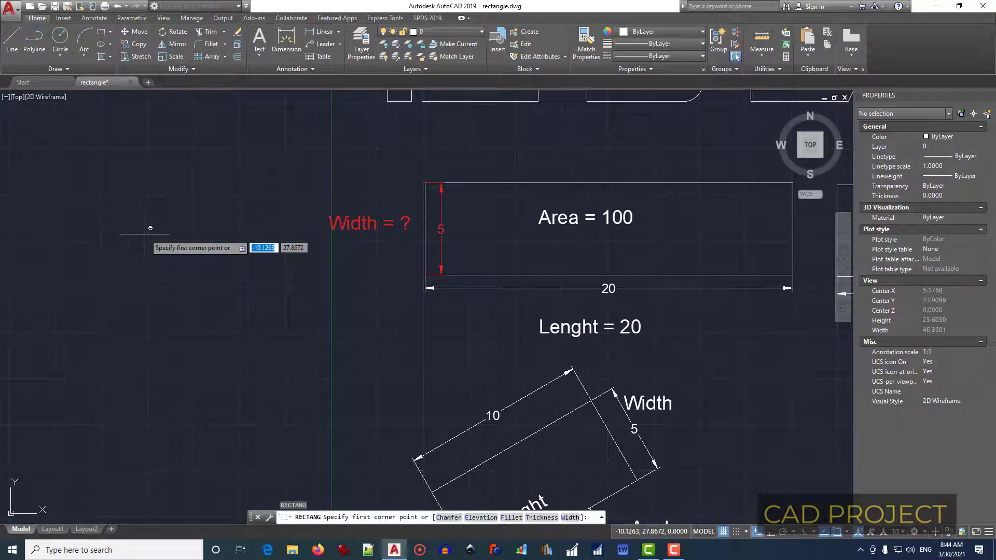
{"action": "left_click", "coordinate": [56, 179]}
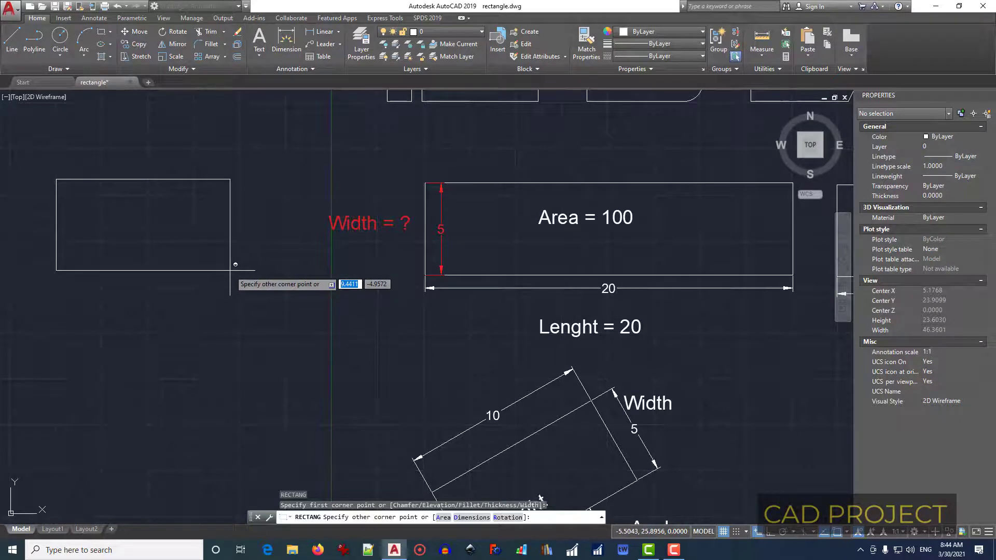
{"action": "type", "text": "a"}
{"action": "key", "text": "Return"}
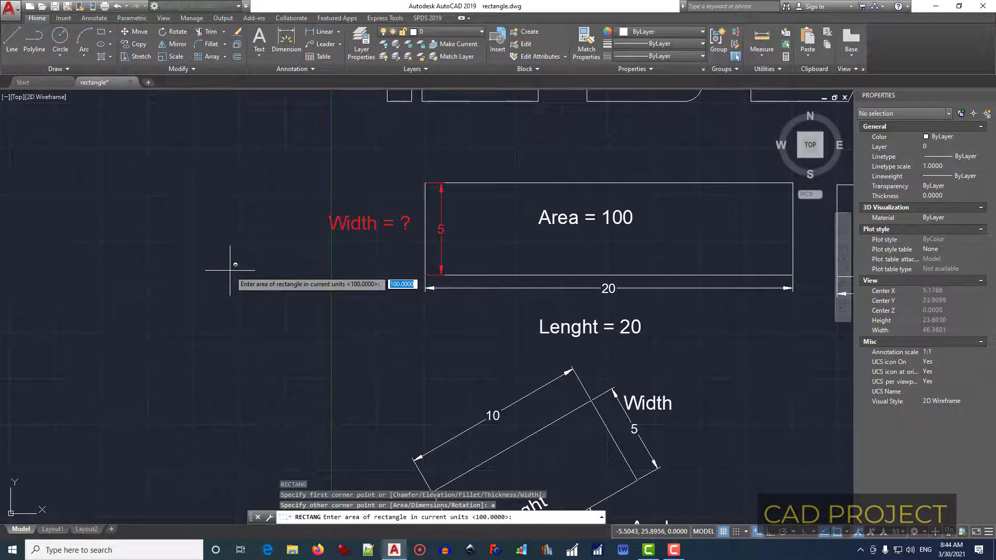
{"action": "key", "text": "BackSpace"}
{"action": "type", "text": "50"}
{"action": "key", "text": "Return"}
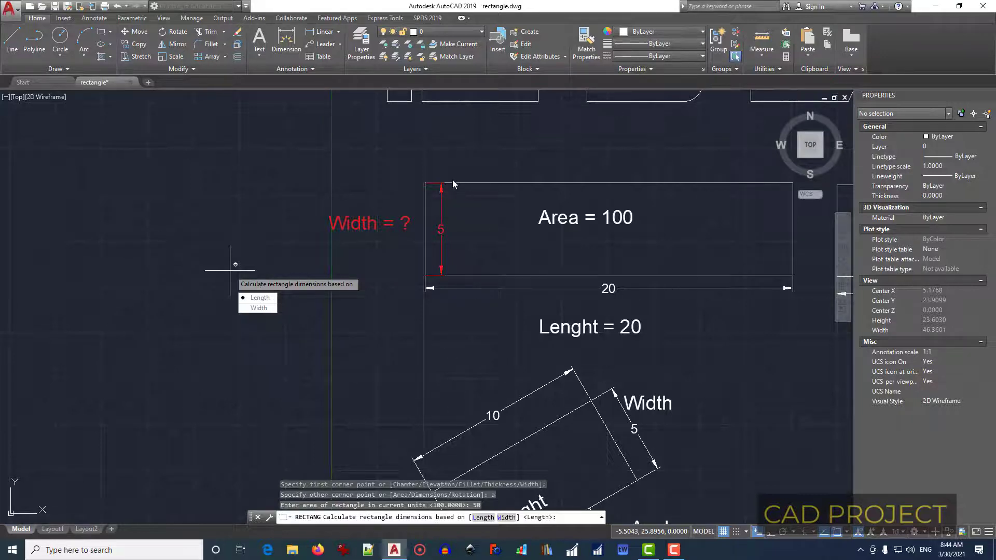
{"action": "left_click", "coordinate": [258, 298]}
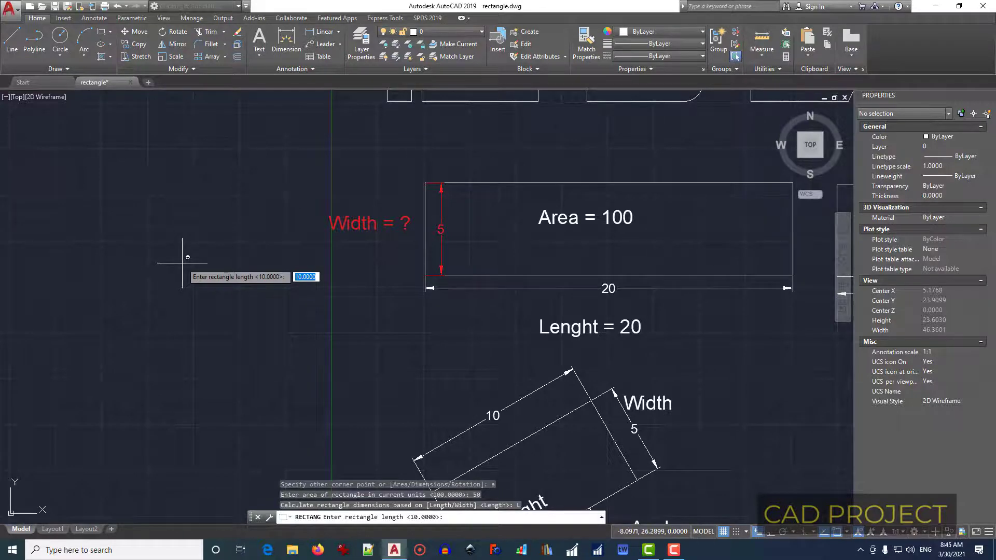
{"action": "type", "text": "10"}
{"action": "key", "text": "Return"}
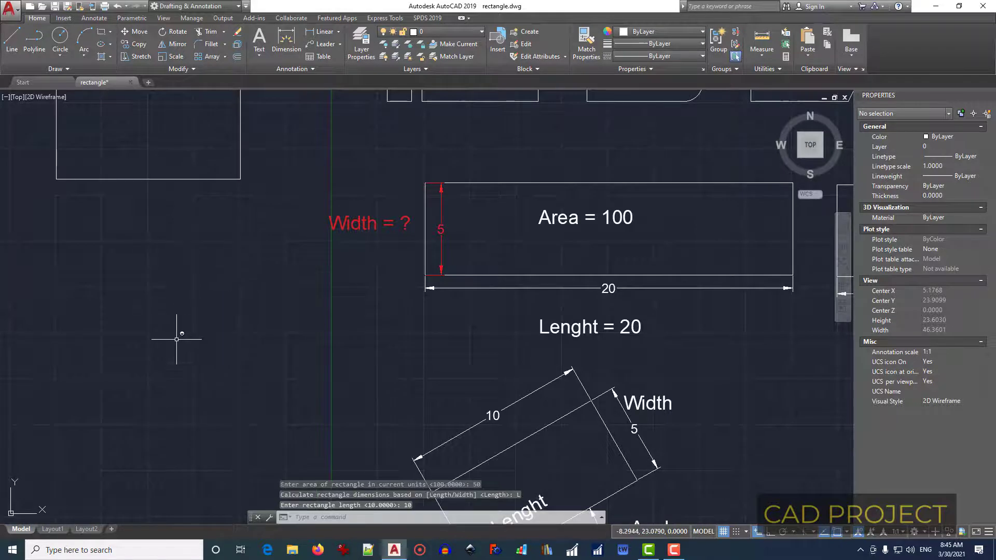
{"action": "scroll", "coordinate": [177, 339], "scroll_direction": "down", "scroll_amount": 2}
{"action": "left_click", "coordinate": [69, 214]}
{"action": "key", "text": "Escape"}
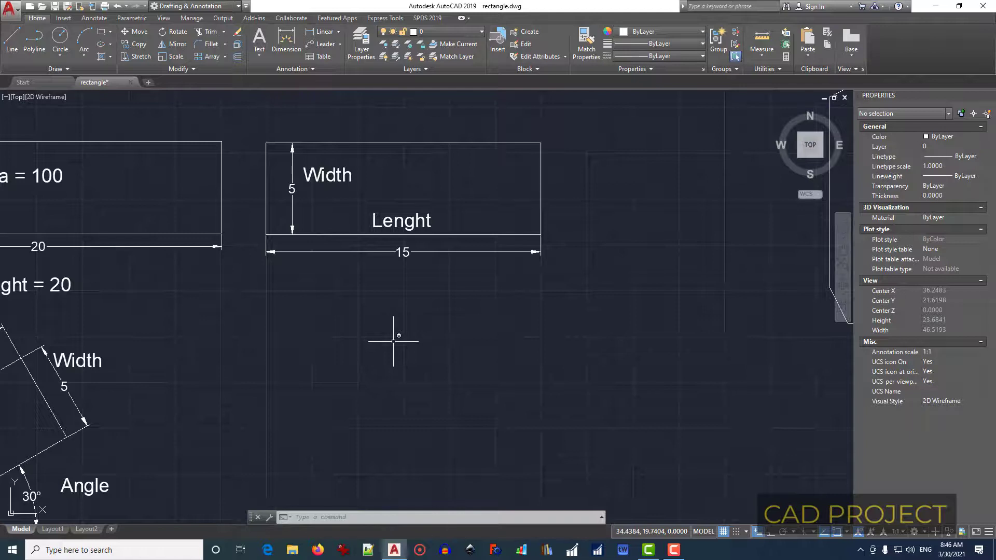
- Try to draw a rectangle with the Dimensions option below the 15 by 5 example, with length 5 and width 3
{"action": "type", "text": "REC"}
{"action": "key", "text": "Return"}
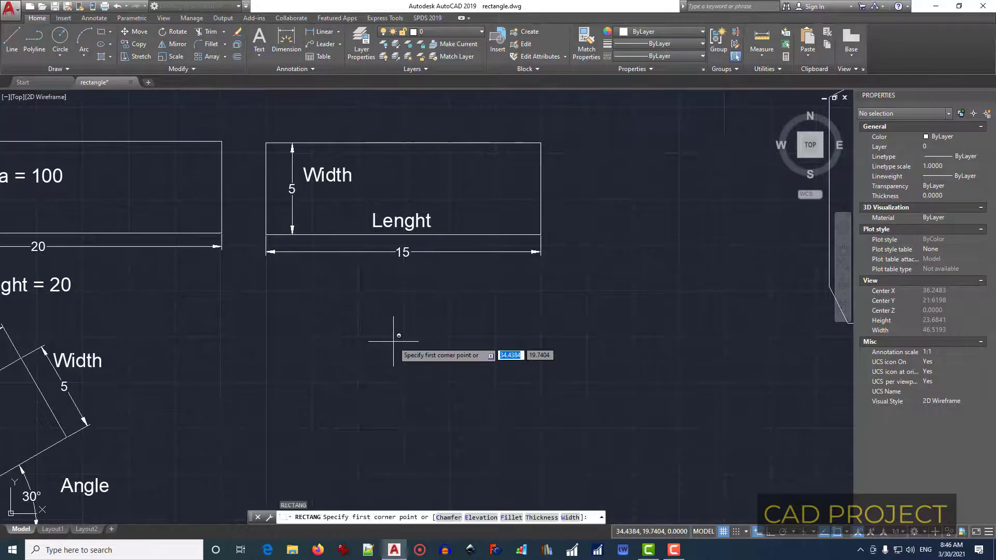
{"action": "left_click", "coordinate": [296, 307]}
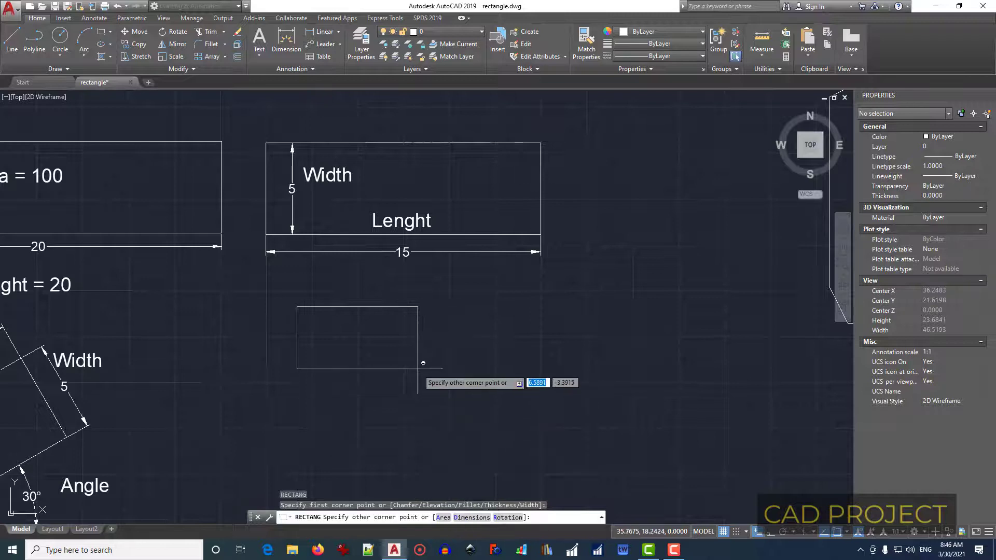
{"action": "type", "text": "d"}
{"action": "key", "text": "Return"}
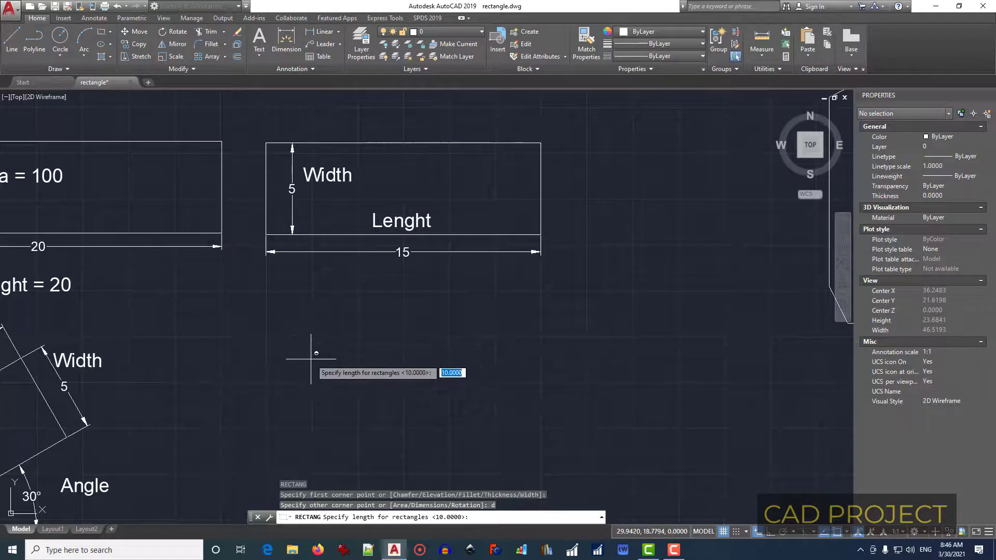
{"action": "key", "text": "Return"}
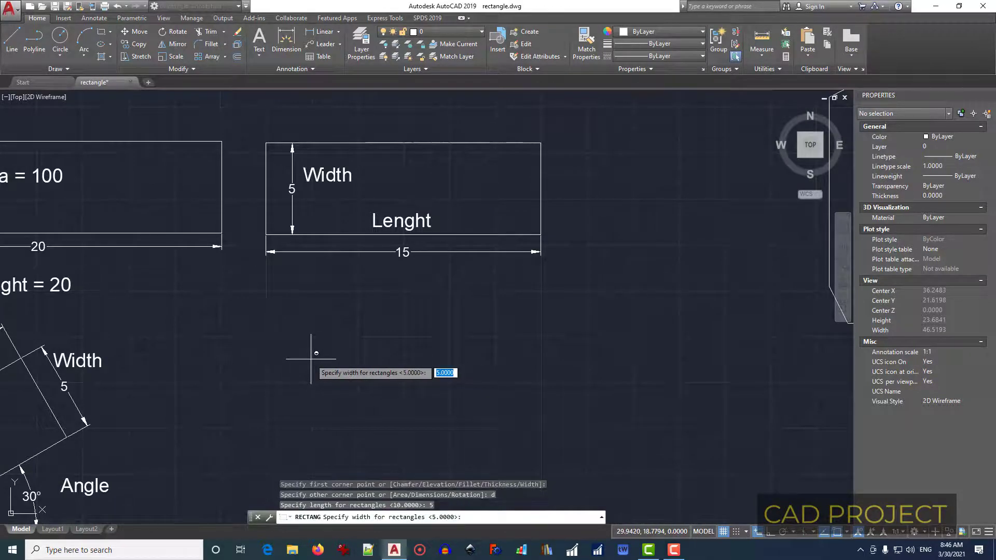
{"action": "key", "text": "Return"}
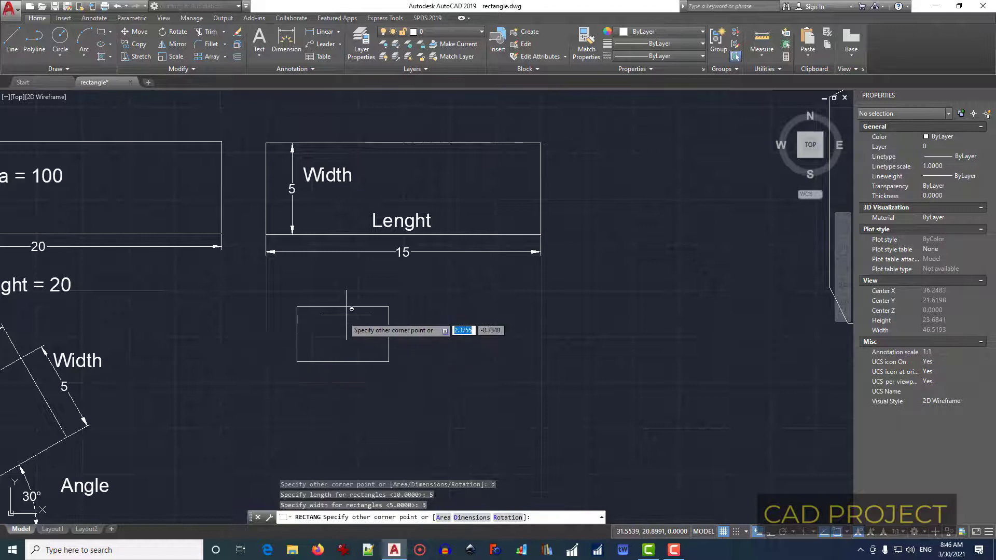
{"action": "key", "text": "Return"}
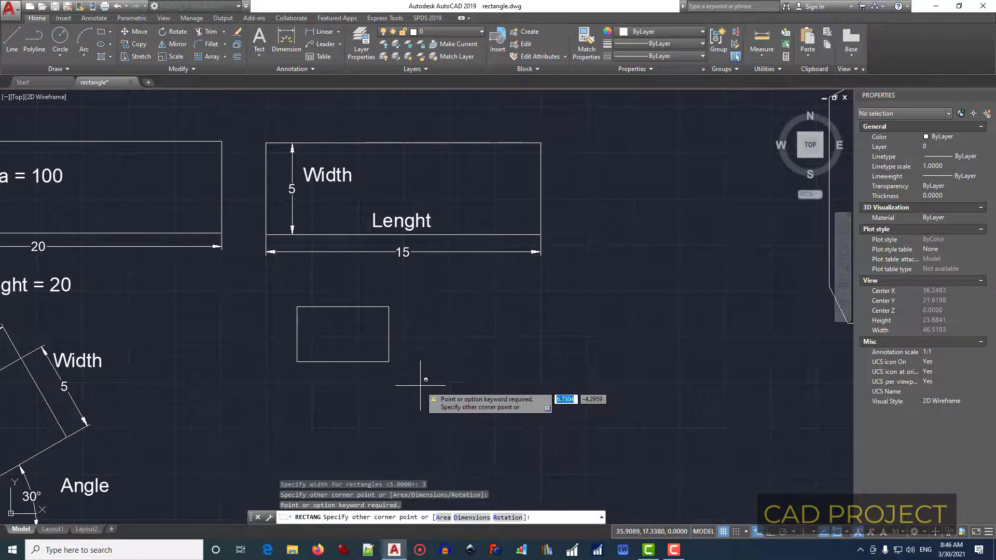
{"action": "key", "text": "Escape"}
- Begin a rectangle in the empty space beside the 30° angled example and set its rotation angle to 75
{"action": "middle_click_drag", "start_coordinate": [308, 421], "coordinate": [533, 306]}
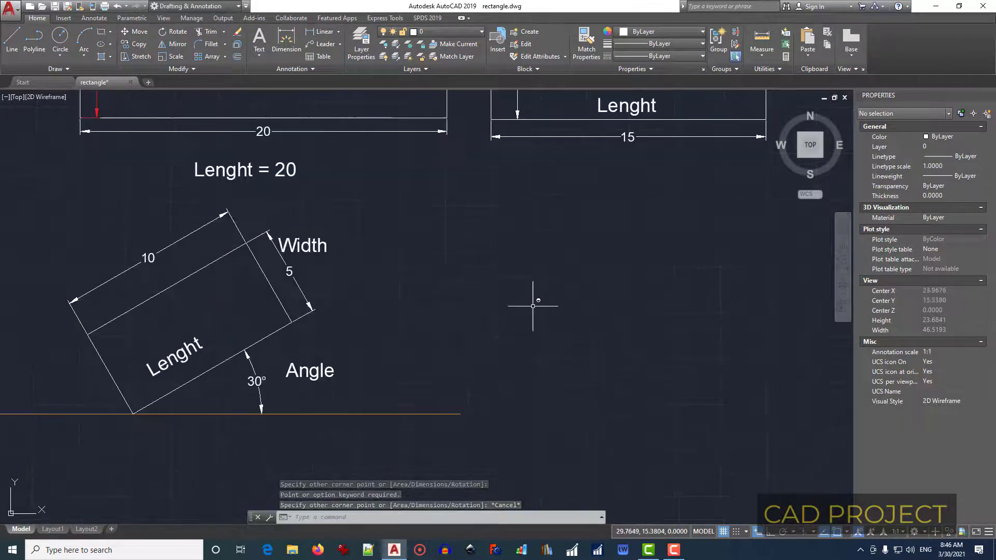
{"action": "type", "text": "rec"}
{"action": "key", "text": "Return"}
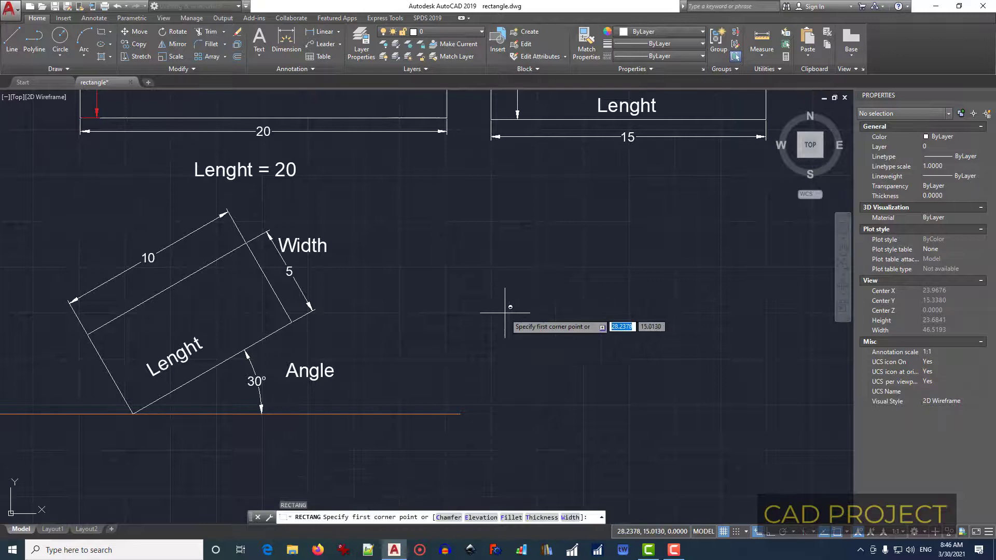
{"action": "left_click", "coordinate": [493, 314]}
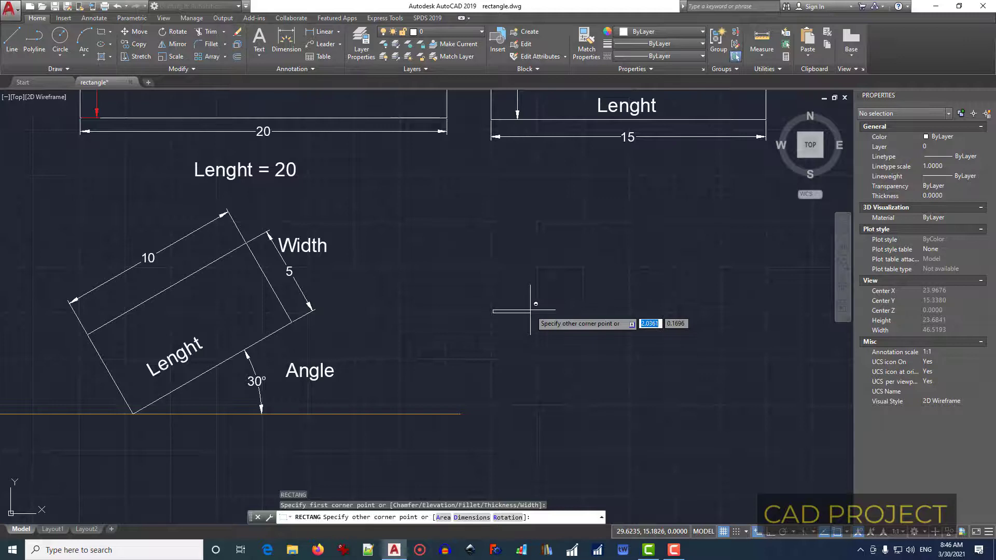
{"action": "type", "text": "r"}
{"action": "key", "text": "Return"}
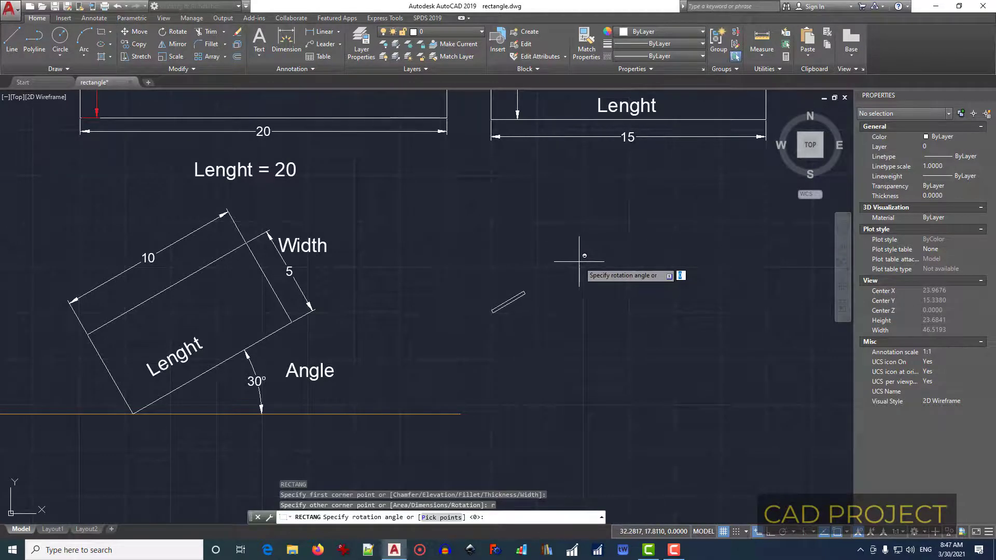
{"action": "key", "text": "Return"}
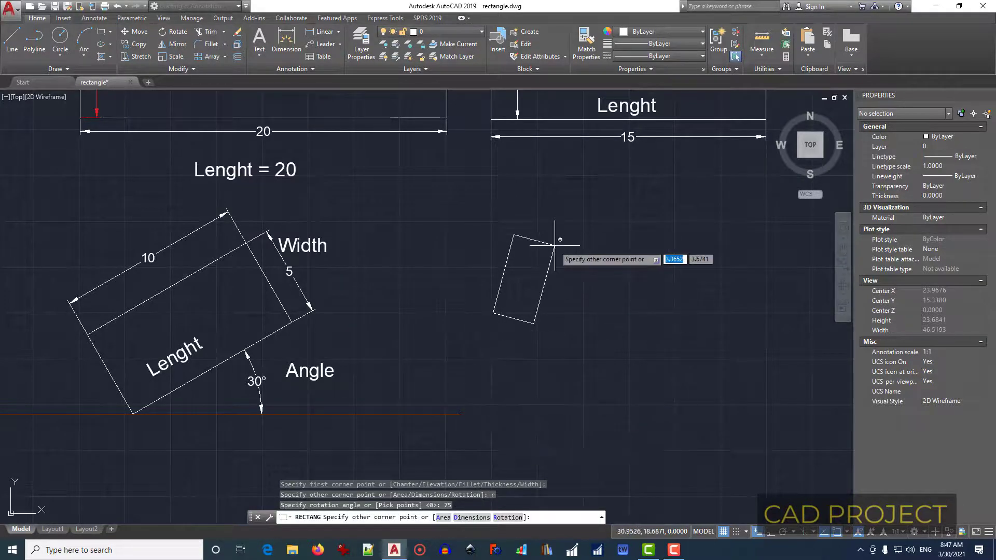
- Give the rotated rectangle length 5 and width 3 through its Dimensions option, and place it above its first corner
{"action": "type", "text": "d"}
{"action": "key", "text": "Return"}
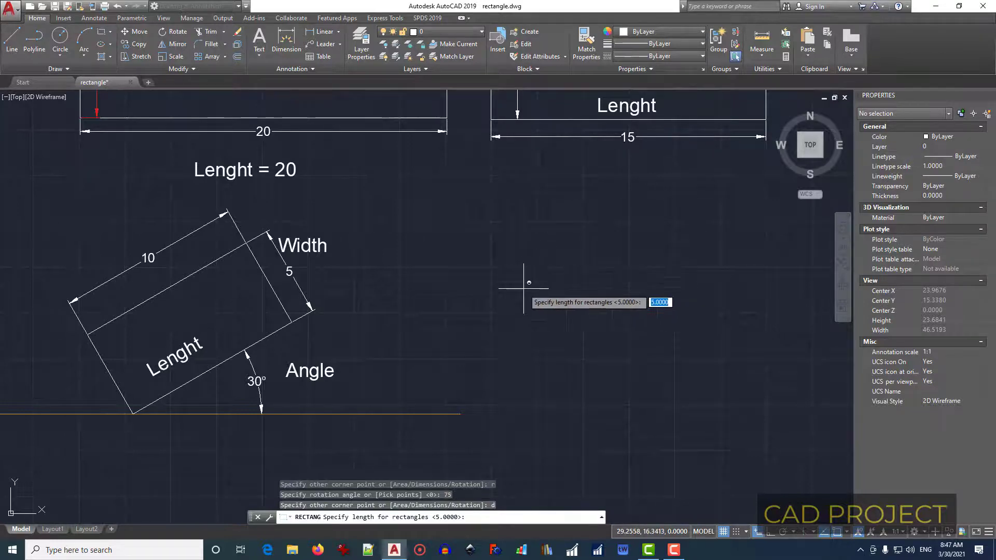
{"action": "key", "text": "Return"}
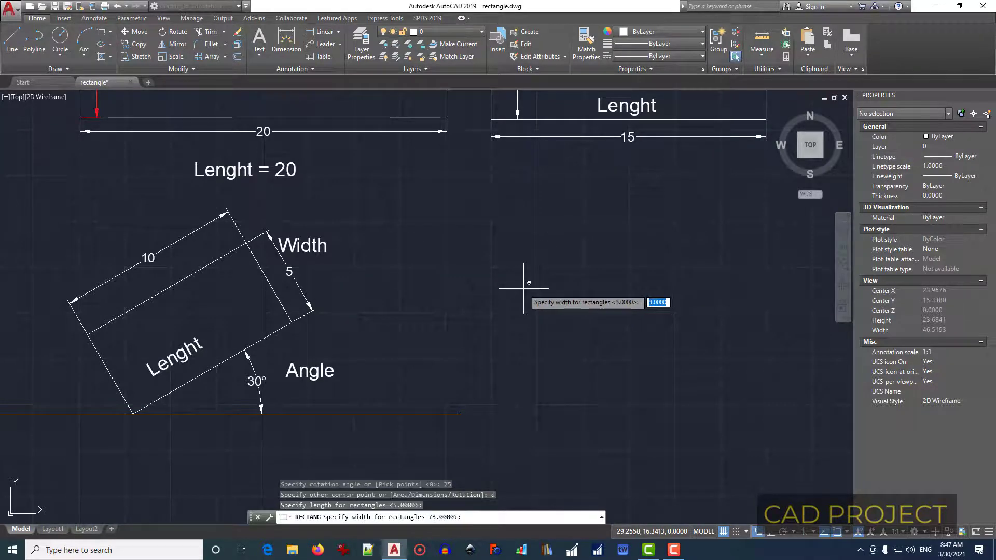
{"action": "key", "text": "Return"}
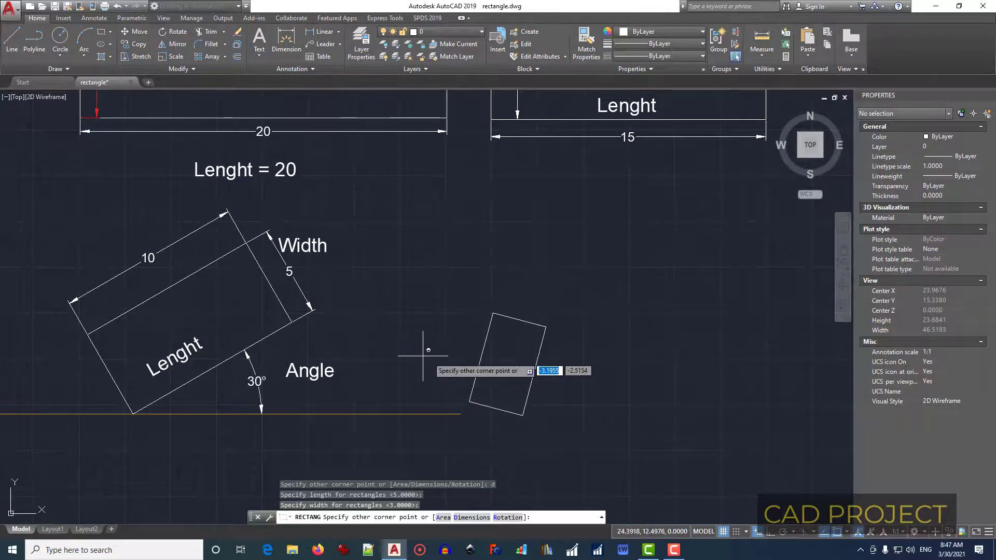
{"action": "left_click", "coordinate": [511, 225]}
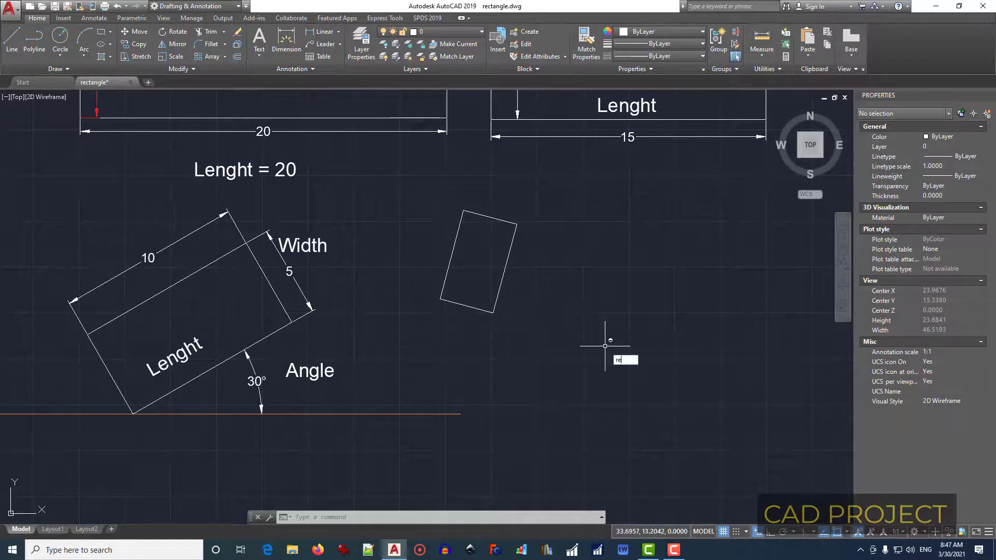
- Start another rectangle beside the rotated one and reset the rotation angle to 0
{"action": "key", "text": "Return"}
{"action": "left_click", "coordinate": [574, 350]}
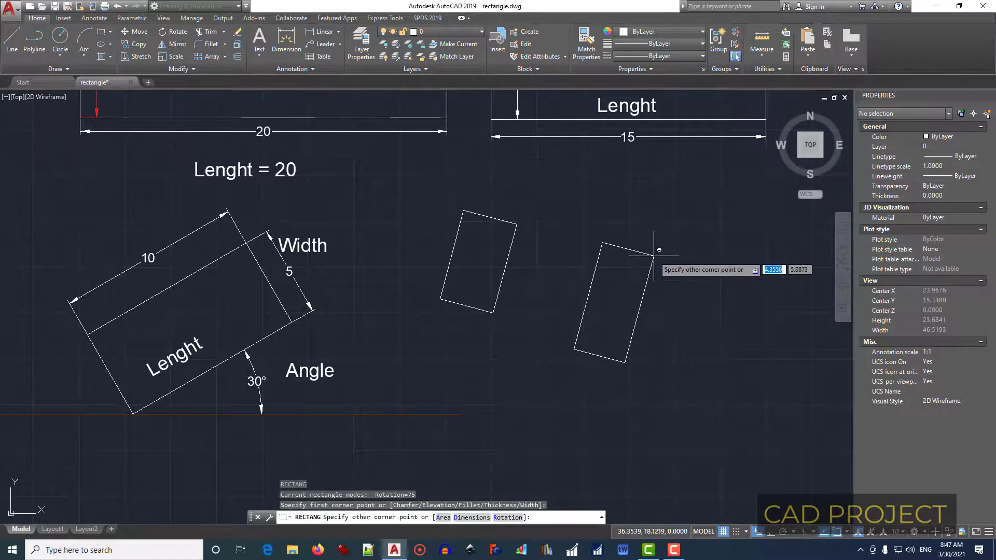
{"action": "type", "text": "r"}
{"action": "key", "text": "Return"}
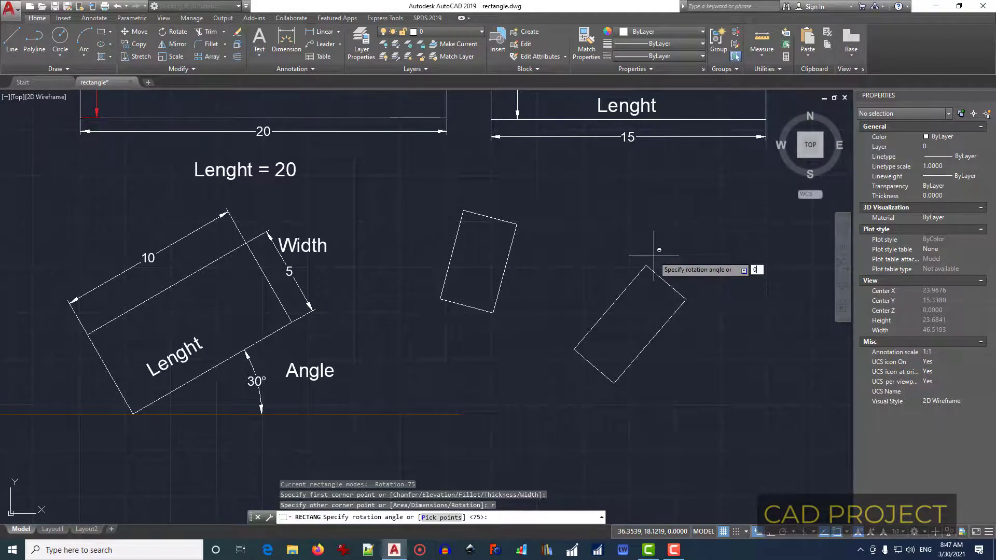
{"action": "key", "text": "Return"}
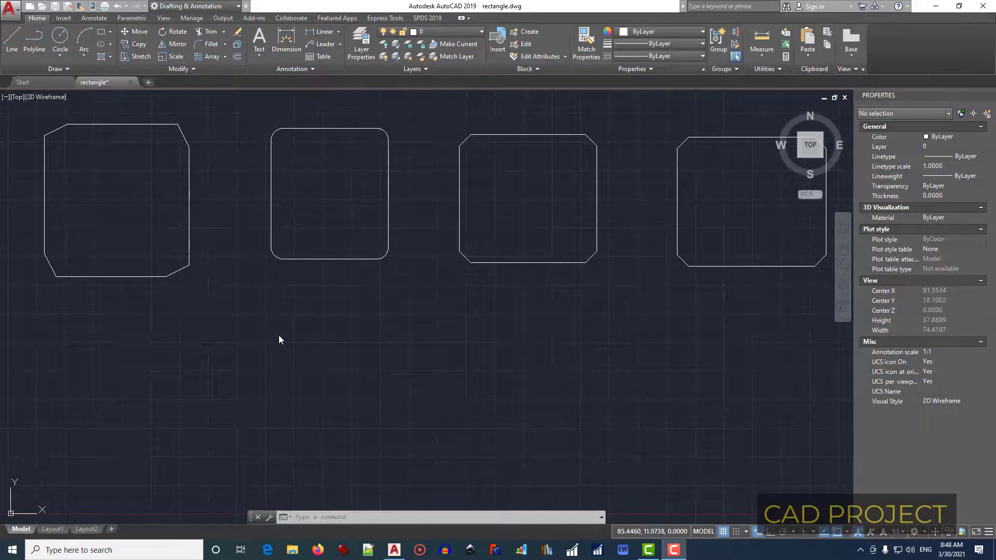
- Draw a rectangle with chamfer distances 1 and 1 below the unequally chamfered example, using two corner points
{"action": "type", "text": "rec"}
{"action": "key", "text": "Return"}
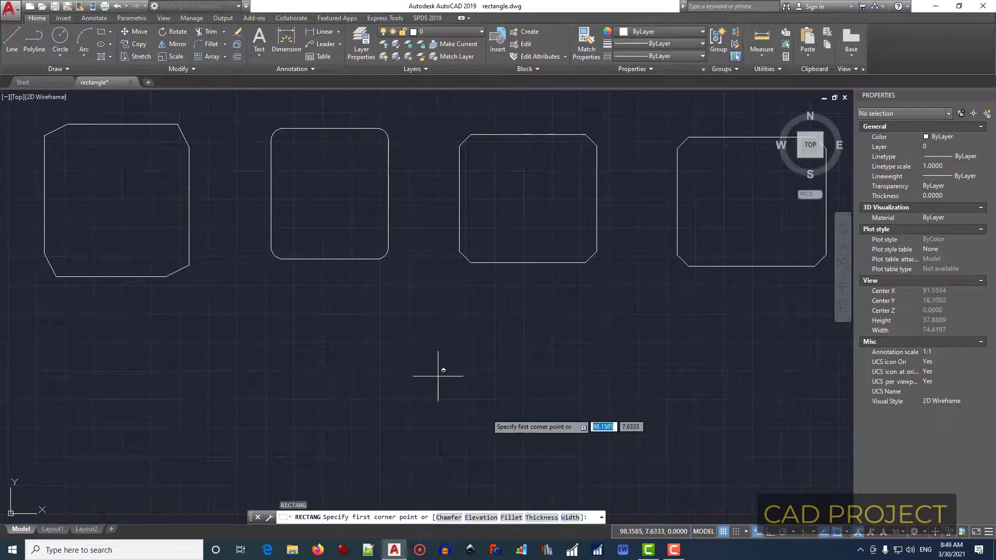
{"action": "mouse_move", "coordinate": [282, 376]}
{"action": "middle_mouse_down"}
{"action": "mouse_move", "coordinate": [332, 335]}
{"action": "mouse_move", "coordinate": [296, 360]}
{"action": "mouse_move", "coordinate": [308, 391]}
{"action": "middle_mouse_up"}
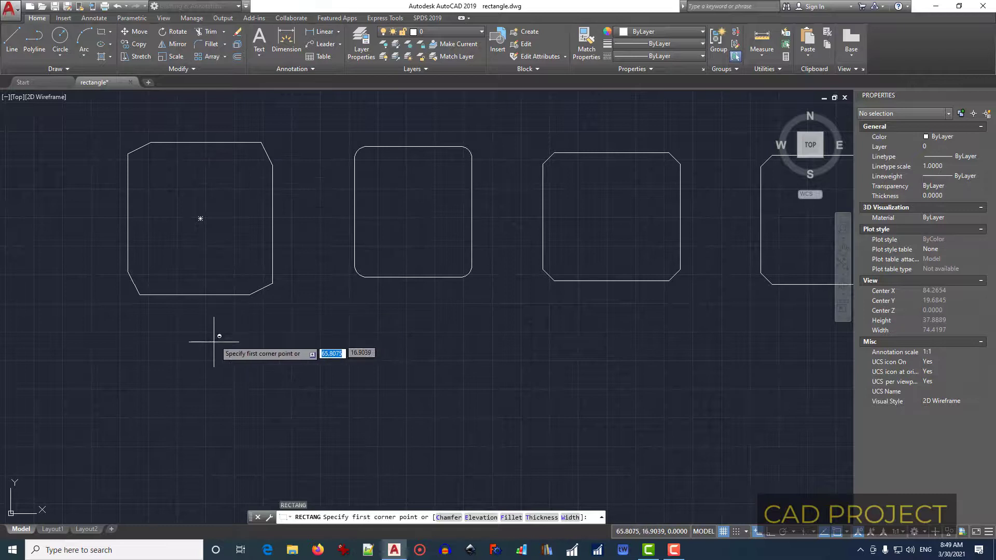
{"action": "type", "text": "c"}
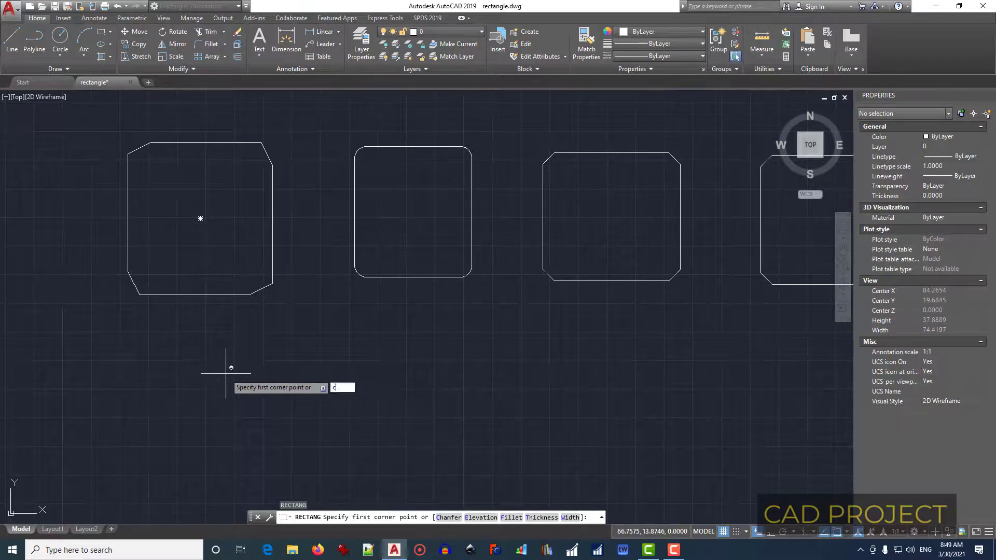
{"action": "key", "text": "Return"}
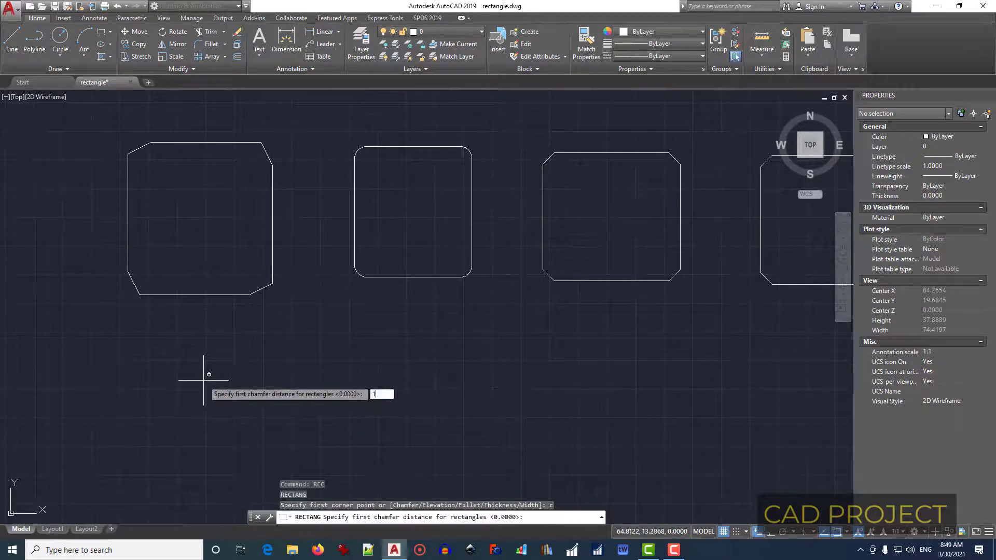
{"action": "key", "text": "Return"}
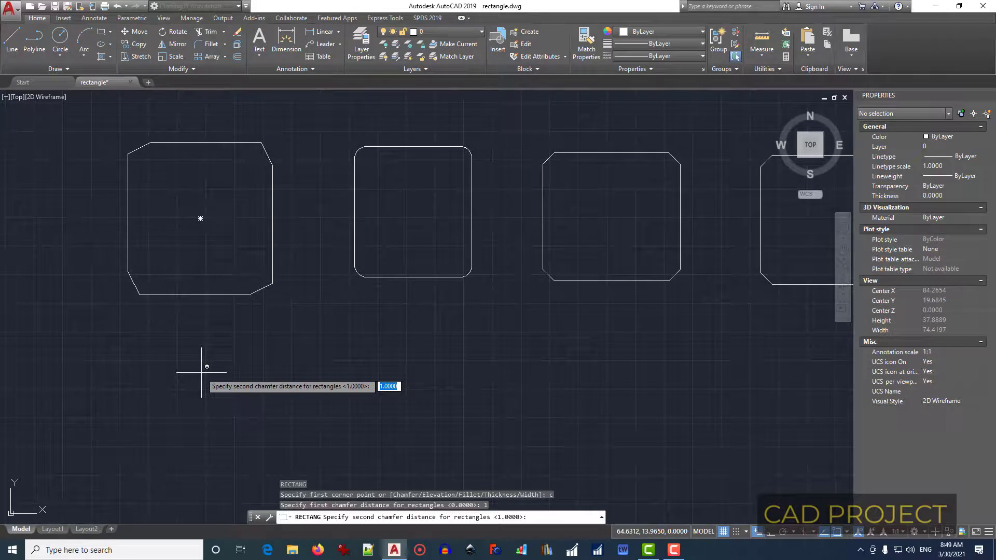
{"action": "key", "text": "Return"}
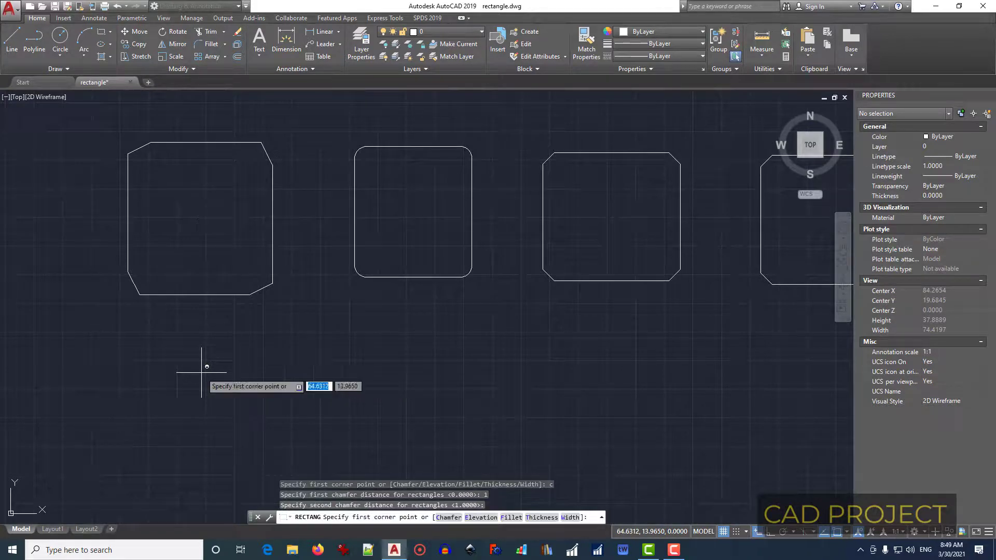
{"action": "left_click", "coordinate": [145, 342]}
{"action": "left_click", "coordinate": [235, 425]}
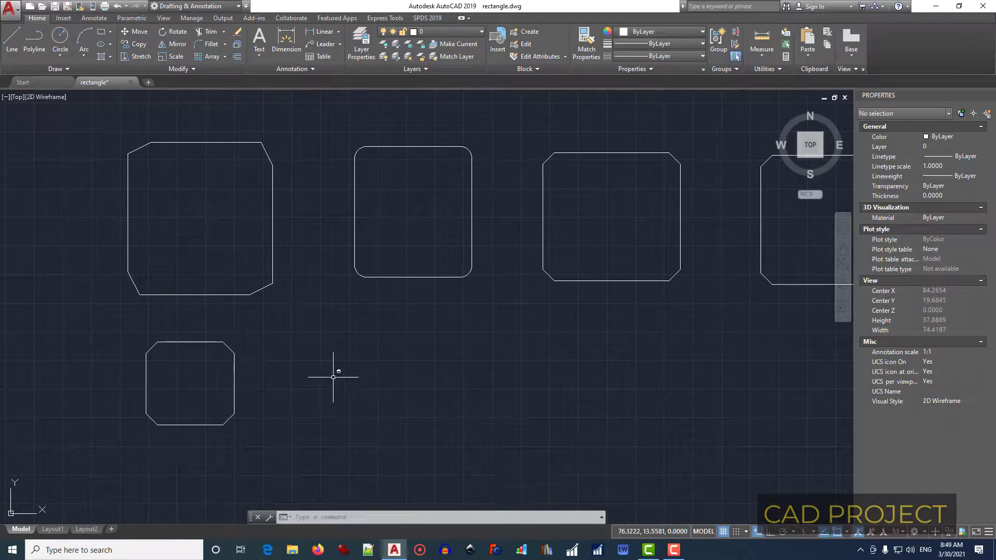
- Draw a rectangle with fillet radius 1.5 below the rounded example, using two corner points
{"action": "type", "text": "rec"}
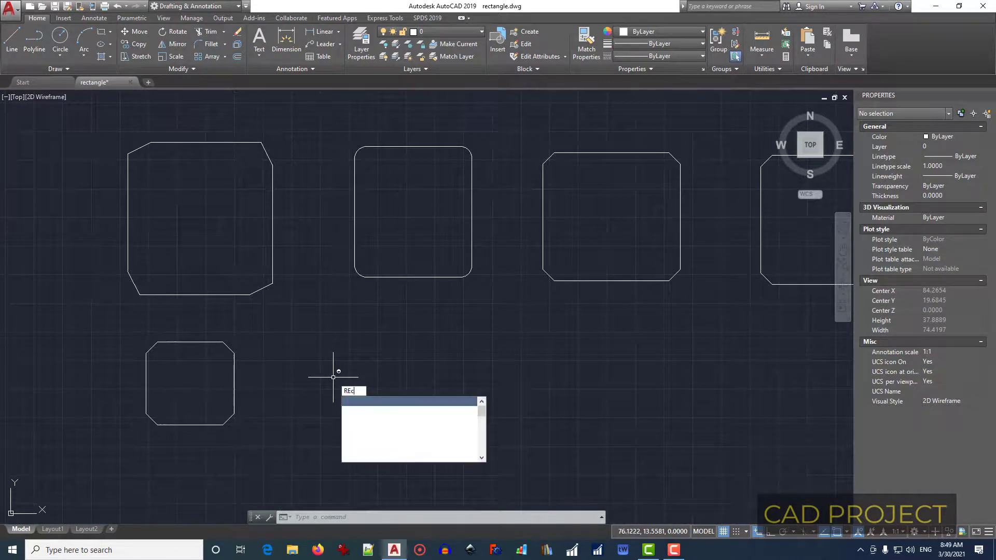
{"action": "key", "text": "Return"}
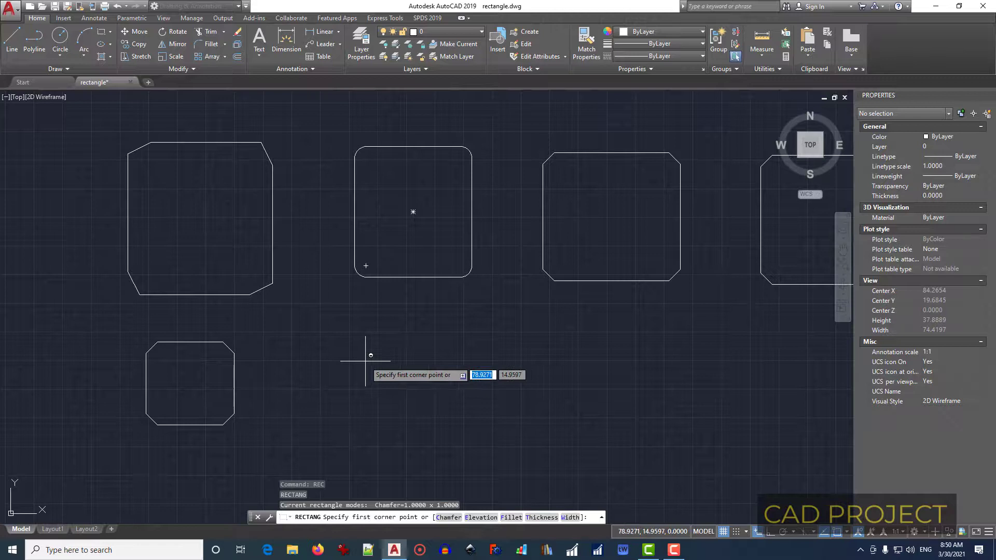
{"action": "type", "text": "f"}
{"action": "key", "text": "Return"}
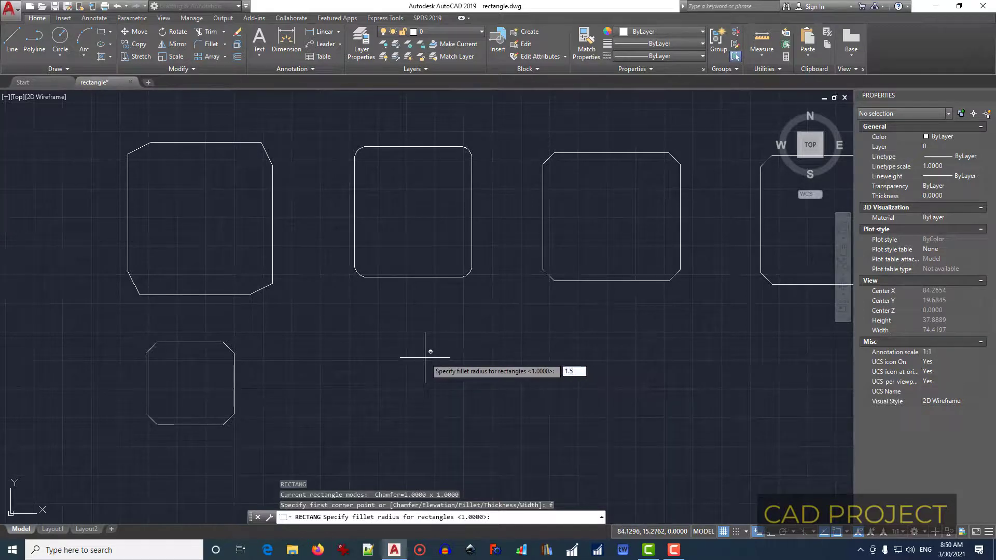
{"action": "type", "text": "1.5"}
{"action": "key", "text": "Return"}
{"action": "left_click", "coordinate": [364, 342]}
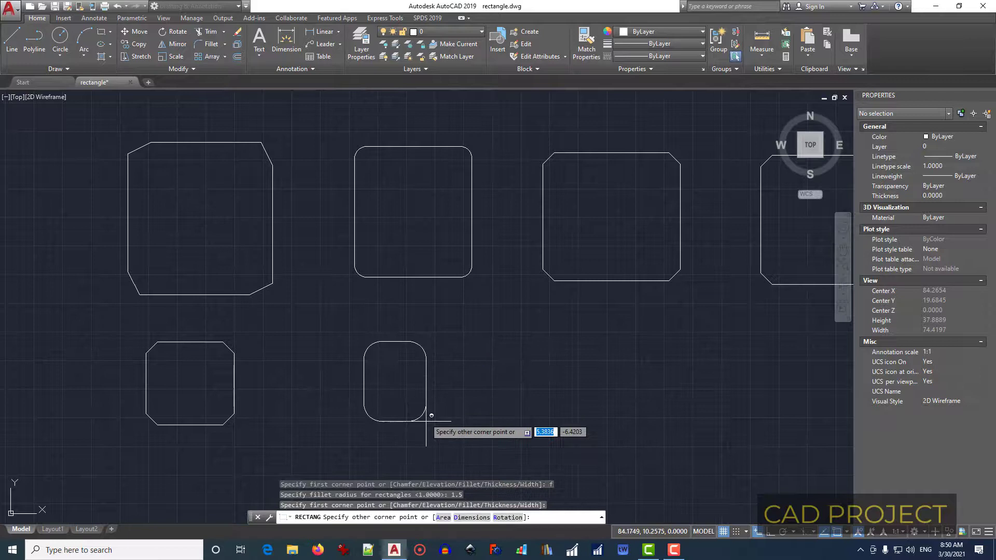
{"action": "left_click", "coordinate": [464, 423]}
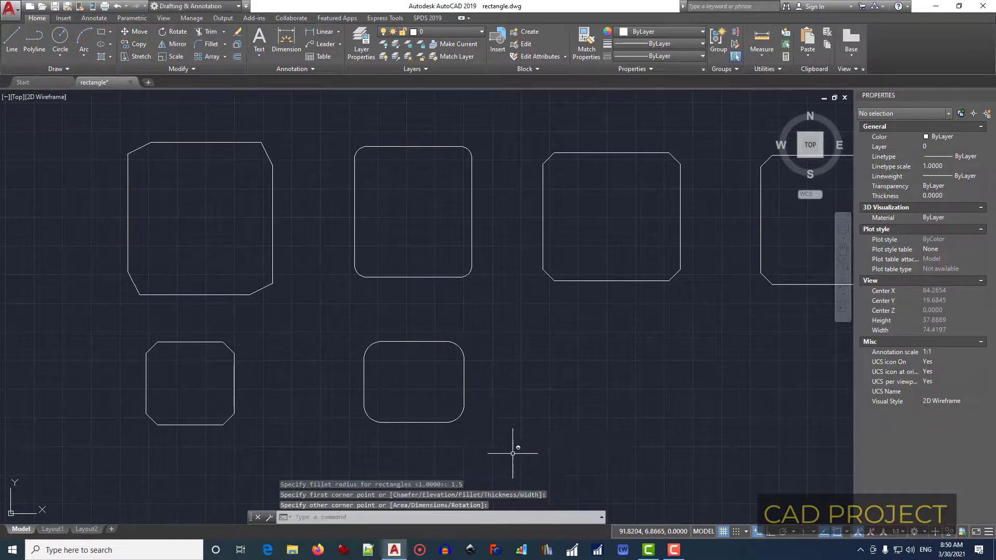
{"action": "type", "text": "rec"}
{"action": "key", "text": "Return"}
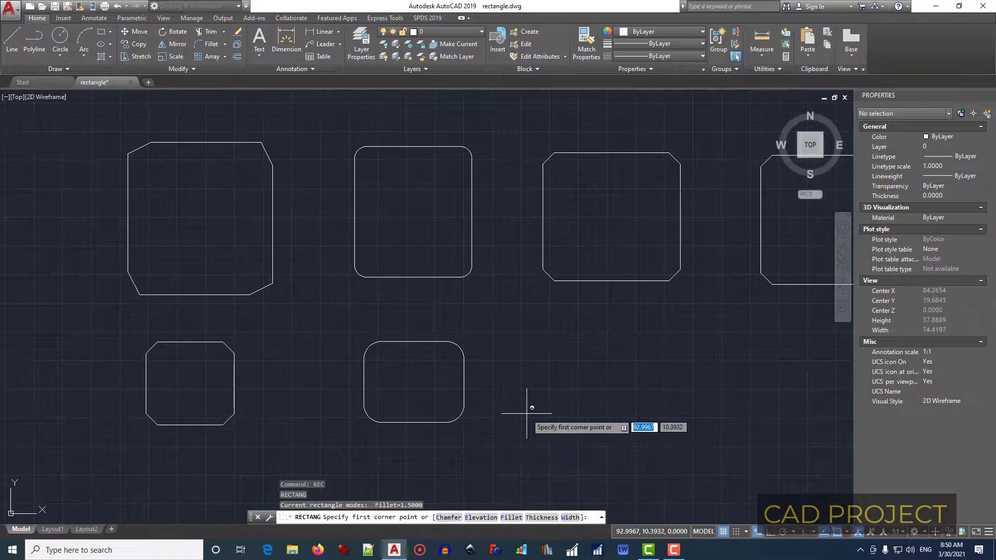
{"action": "type", "text": "f"}
{"action": "key", "text": "Return"}
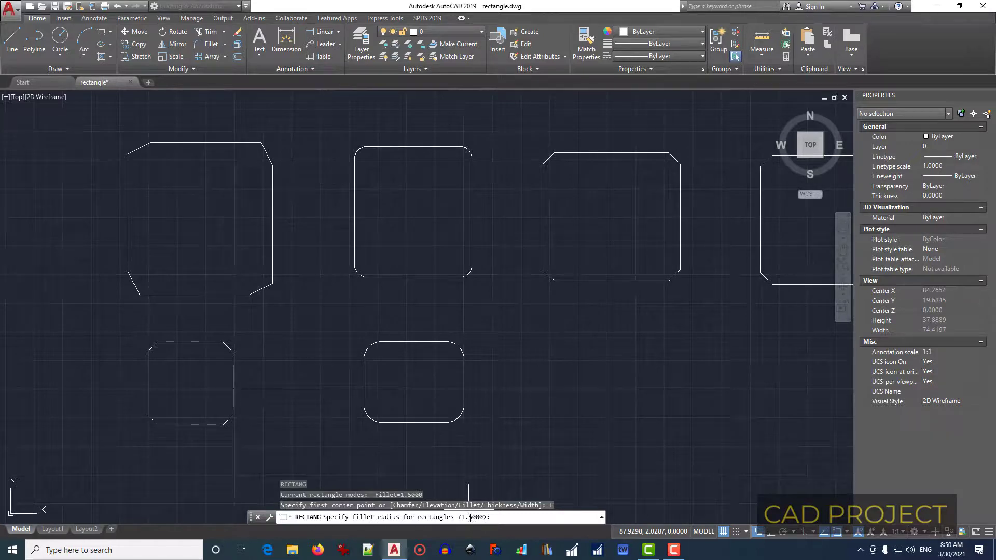
{"action": "key", "text": "Return"}
{"action": "middle_click_drag", "start_coordinate": [557, 448], "coordinate": [462, 296]}
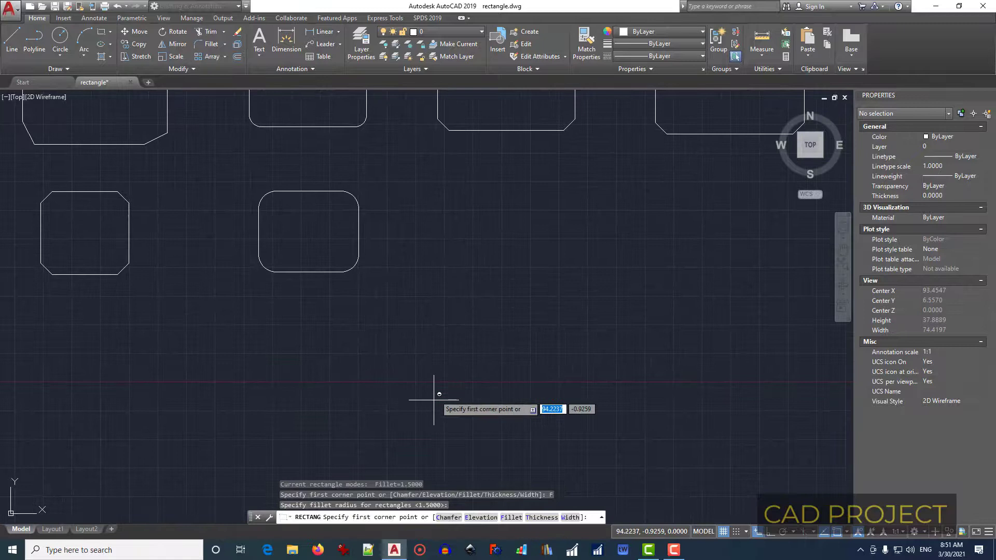
{"action": "type", "text": "rec"}
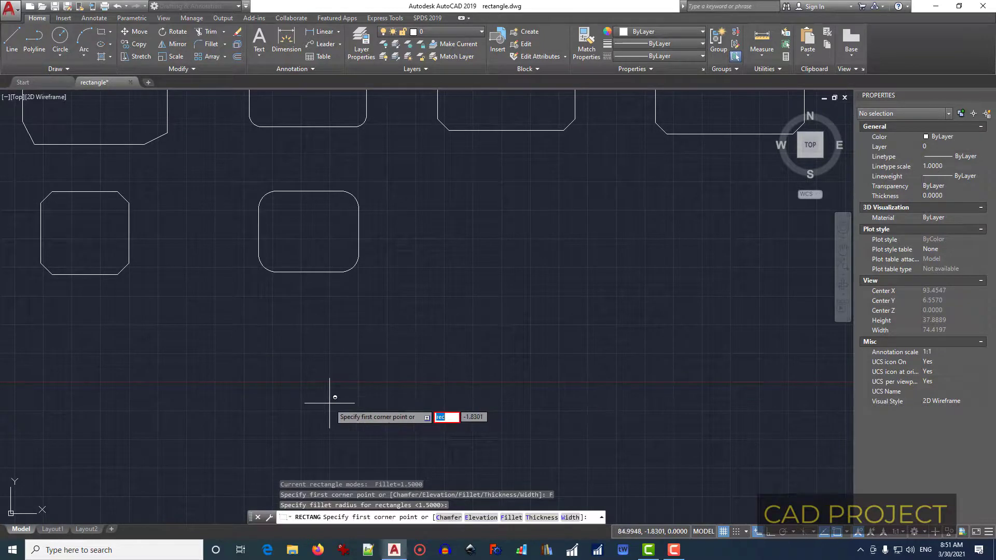
{"action": "key", "text": "Escape"}
{"action": "key", "text": "Escape"}
{"action": "type", "text": "rec"}
{"action": "key", "text": "Return"}
{"action": "left_click", "coordinate": [311, 315]}
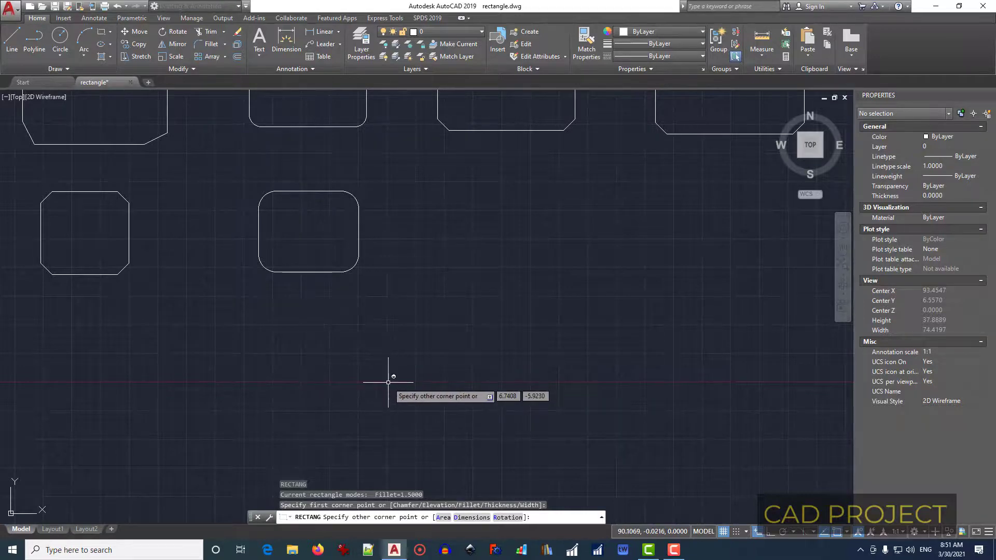
{"action": "key", "text": "Escape"}
- Reset the rectangle fillet radius to 0 and draw a sharp-cornered test rectangle beside the small rounded one
{"action": "type", "text": "REC"}
{"action": "key", "text": "Return"}
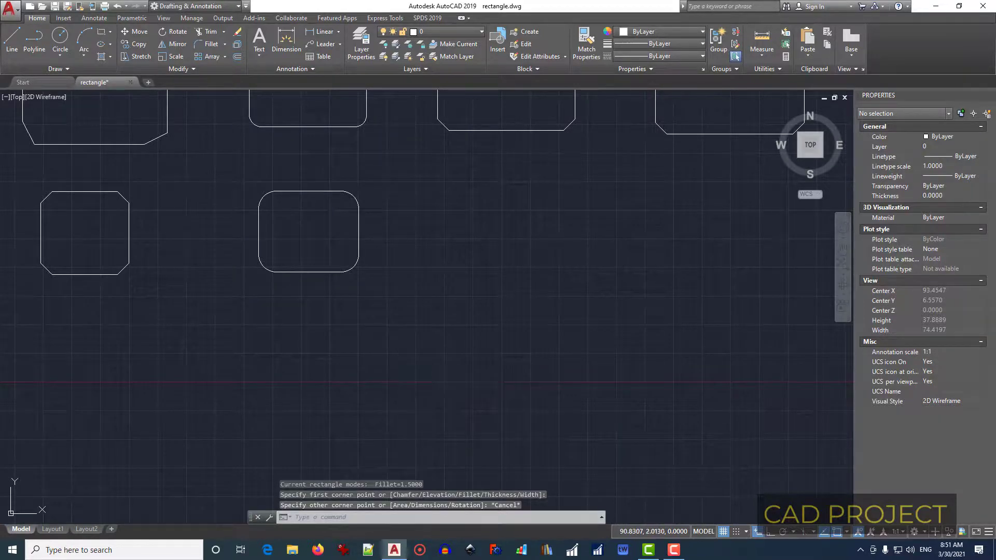
{"action": "type", "text": "f"}
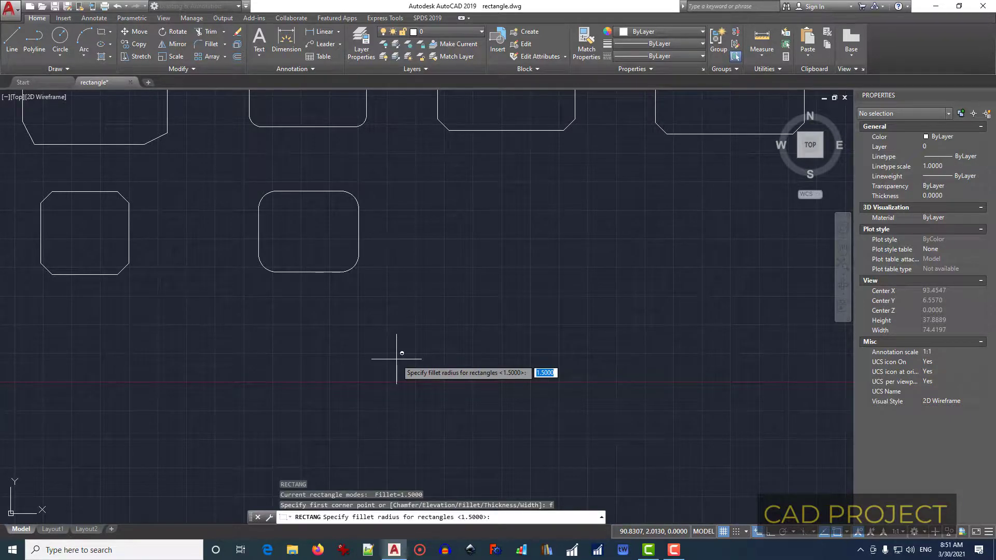
{"action": "key", "text": "Return"}
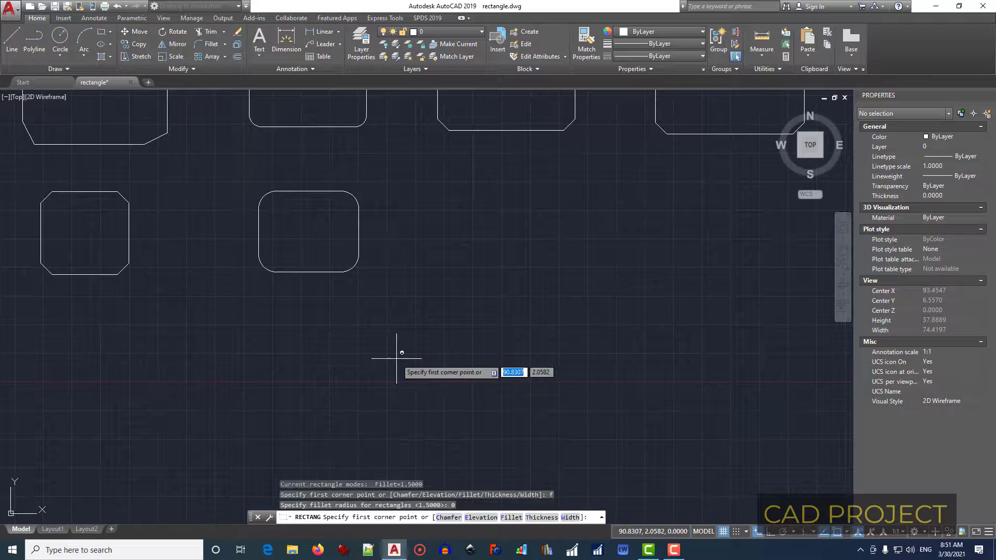
{"action": "left_click", "coordinate": [451, 261]}
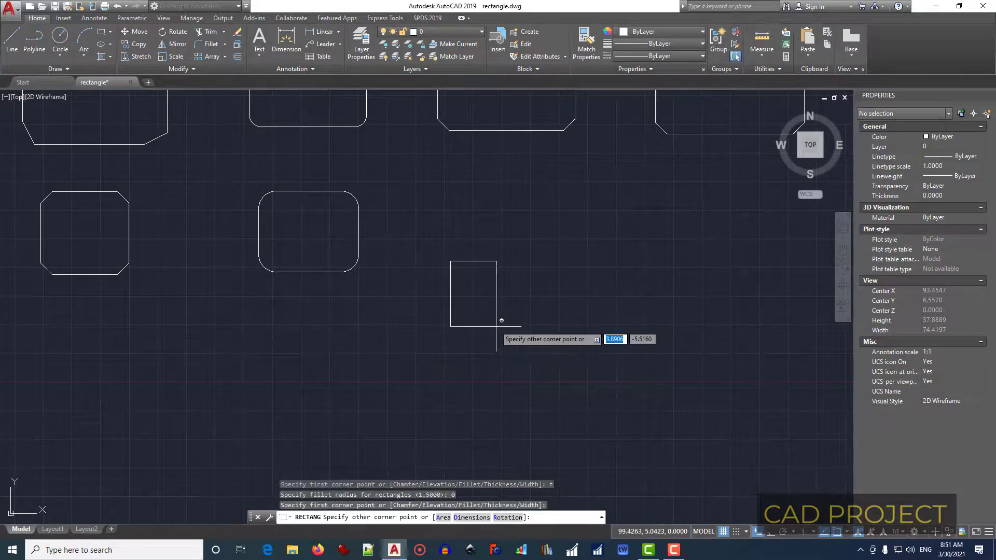
{"action": "left_click", "coordinate": [539, 347]}
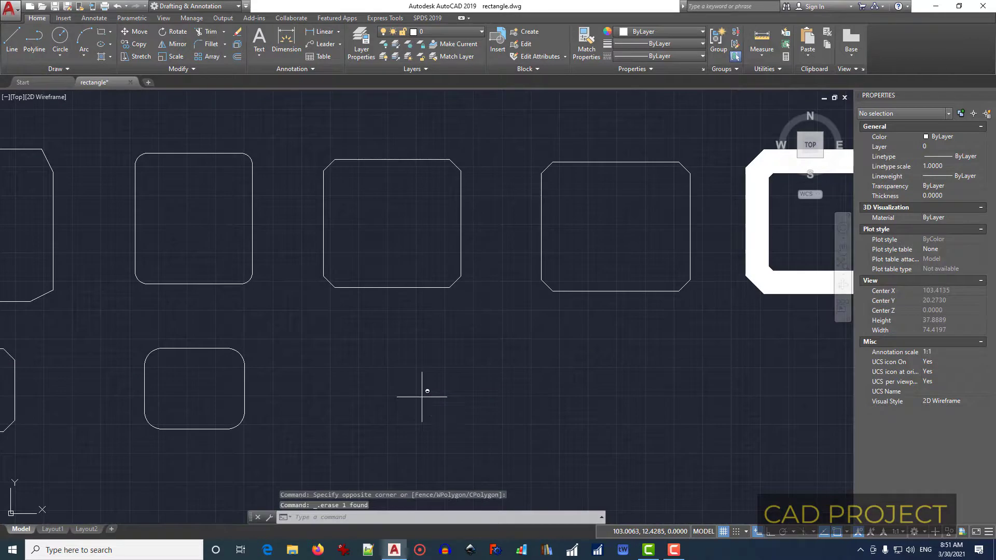
- Start another rectangle and examine the heights of the existing examples from the front and at an angle, ending in the top view
{"action": "type", "text": "rec"}
{"action": "key", "text": "Return"}
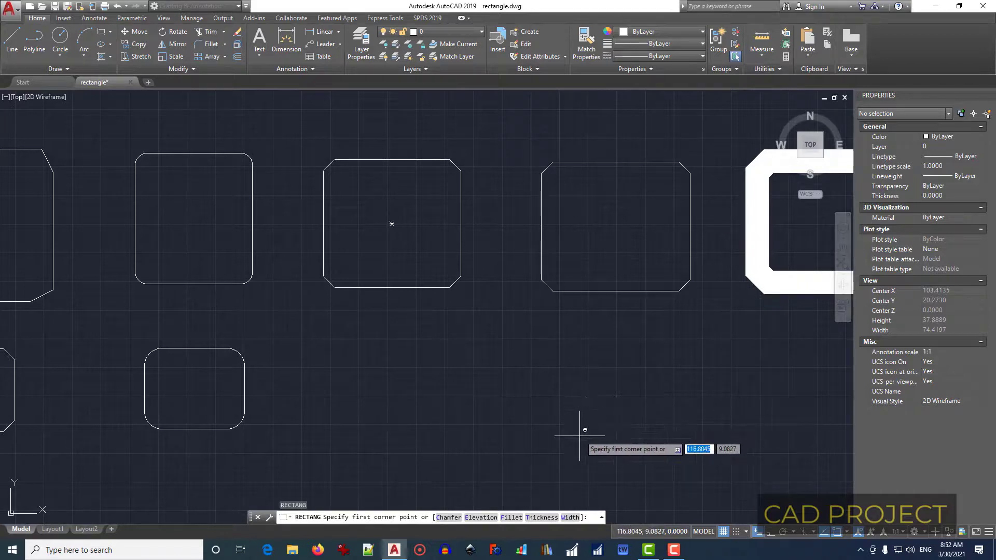
{"action": "mouse_move", "coordinate": [575, 437]}
{"action": "middle_mouse_down", "text": "shift"}
{"action": "mouse_move", "coordinate": [562, 402]}
{"action": "mouse_move", "coordinate": [569, 280]}
{"action": "middle_mouse_up", "text": "shift"}
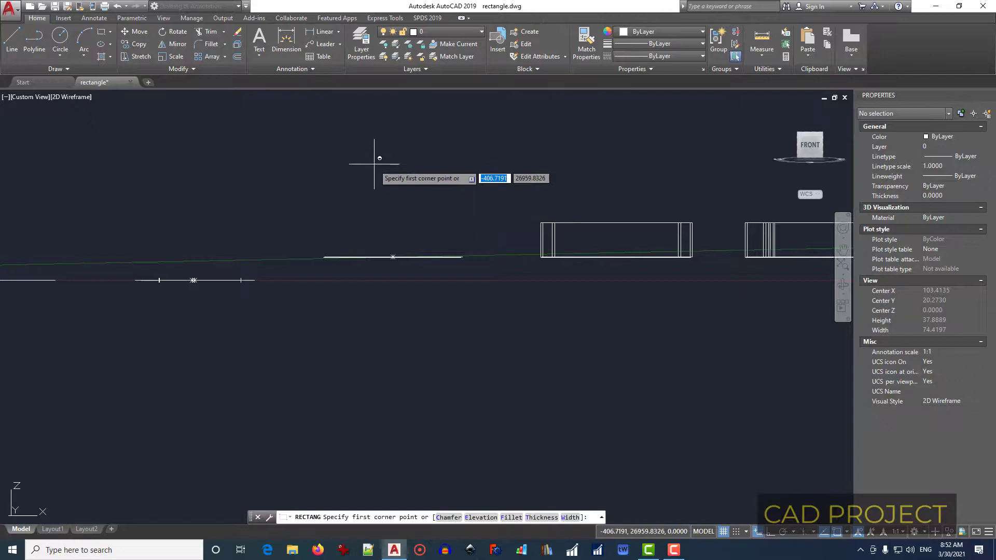
{"action": "middle_click_drag", "start_coordinate": [356, 155], "coordinate": [387, 209], "text": "shift"}
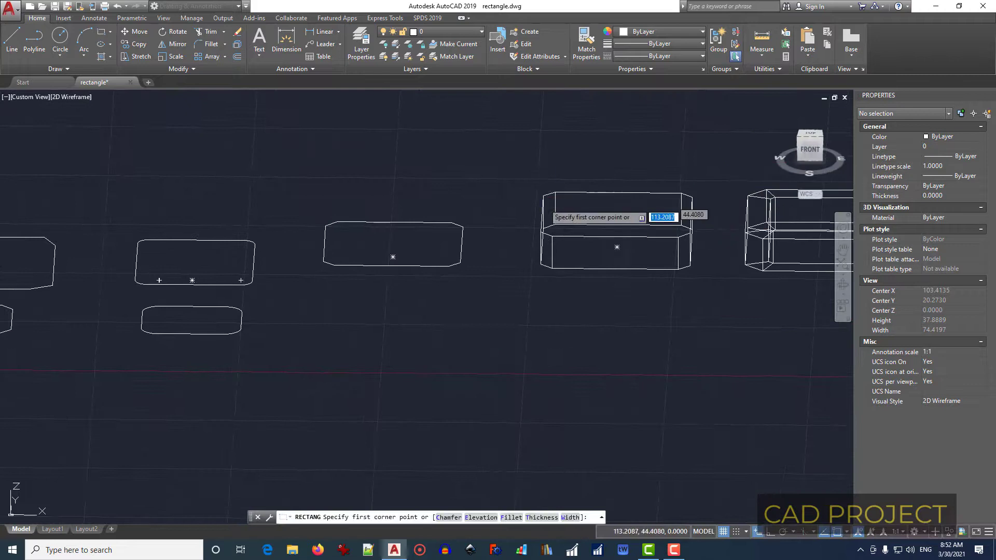
{"action": "middle_click_drag", "start_coordinate": [542, 257], "coordinate": [540, 303], "text": "shift"}
{"action": "left_click", "coordinate": [810, 136]}
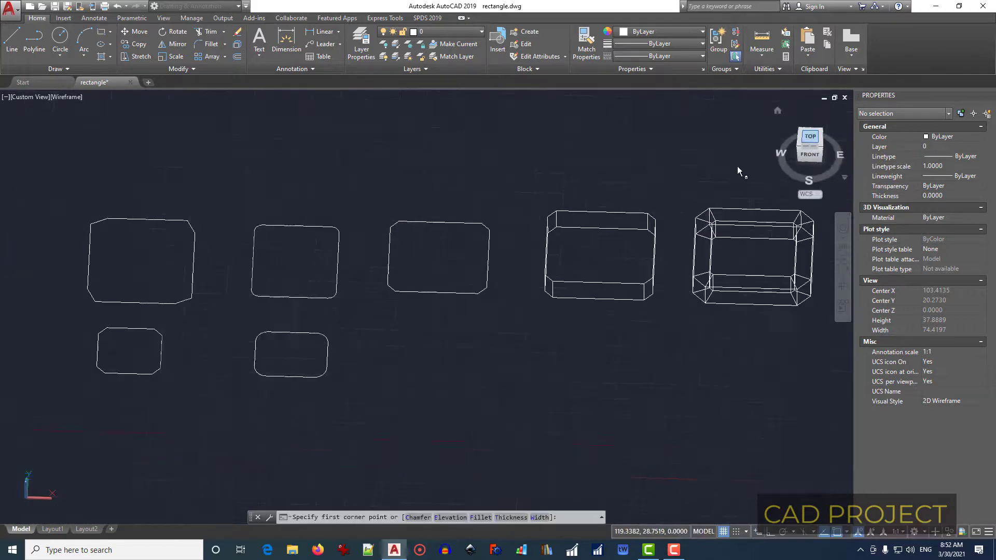
{"action": "scroll", "coordinate": [524, 309], "scroll_direction": "up", "scroll_amount": 5}
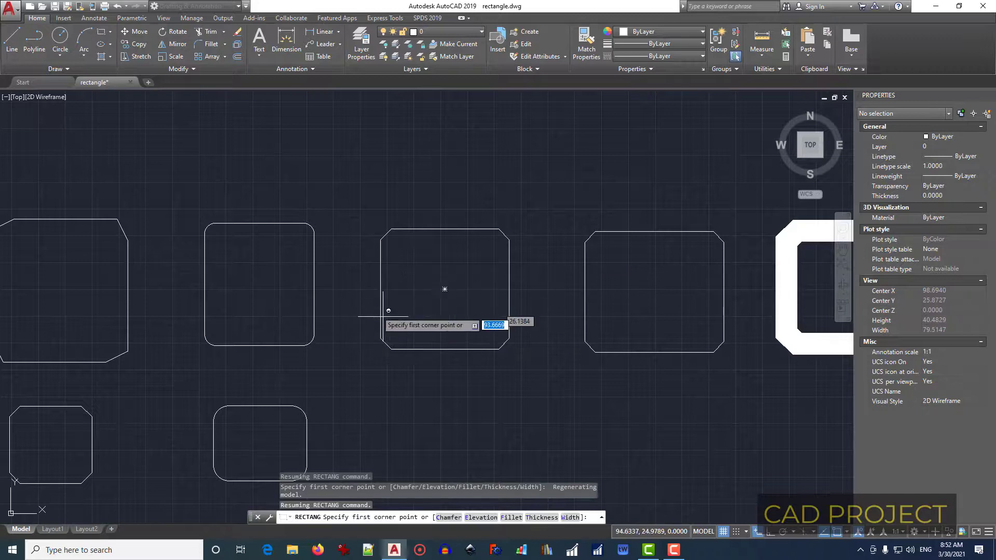
{"action": "mouse_move", "coordinate": [457, 405]}
{"action": "middle_mouse_down", "text": "shift"}
{"action": "mouse_move", "coordinate": [456, 298]}
{"action": "mouse_move", "coordinate": [473, 232]}
{"action": "mouse_move", "coordinate": [484, 227]}
{"action": "mouse_move", "coordinate": [438, 378]}
{"action": "middle_mouse_up", "text": "shift"}
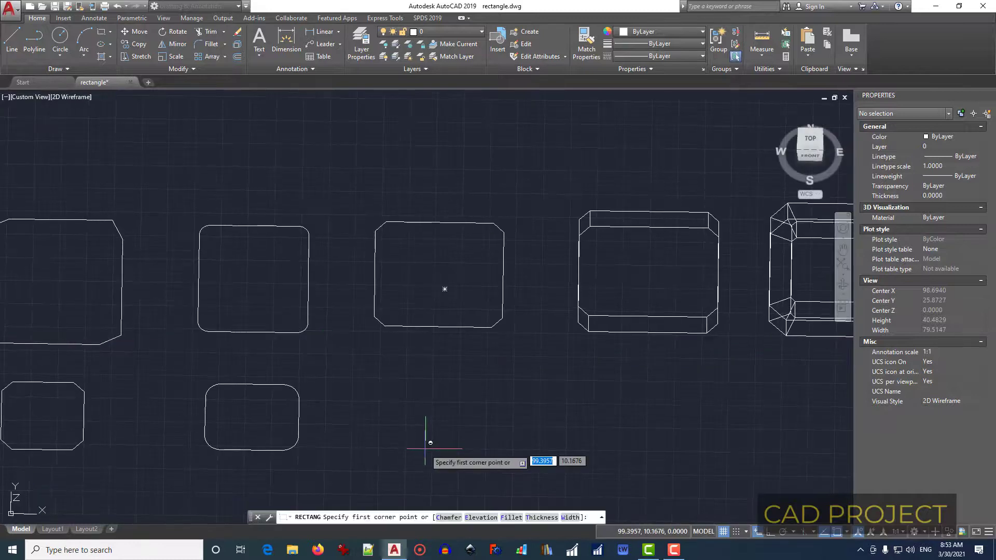
{"action": "scroll", "coordinate": [629, 242], "scroll_direction": "down", "scroll_amount": 2}
{"action": "scroll", "coordinate": [538, 334], "scroll_direction": "up", "scroll_amount": 6}
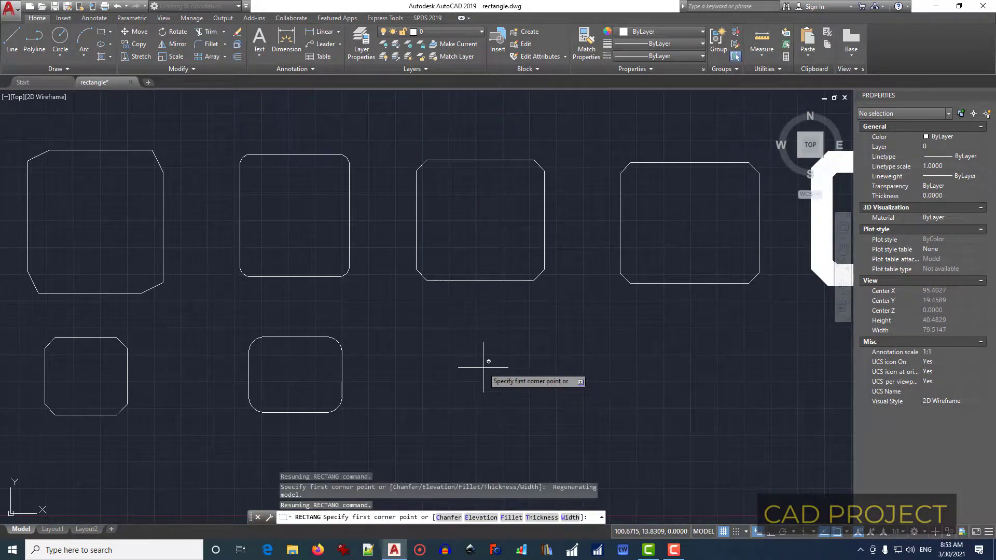
- Set the rectangle elevation to 2 and draw a rectangle by two corners in the space beside the small rounded one
{"action": "type", "text": "e"}
{"action": "key", "text": "Return"}
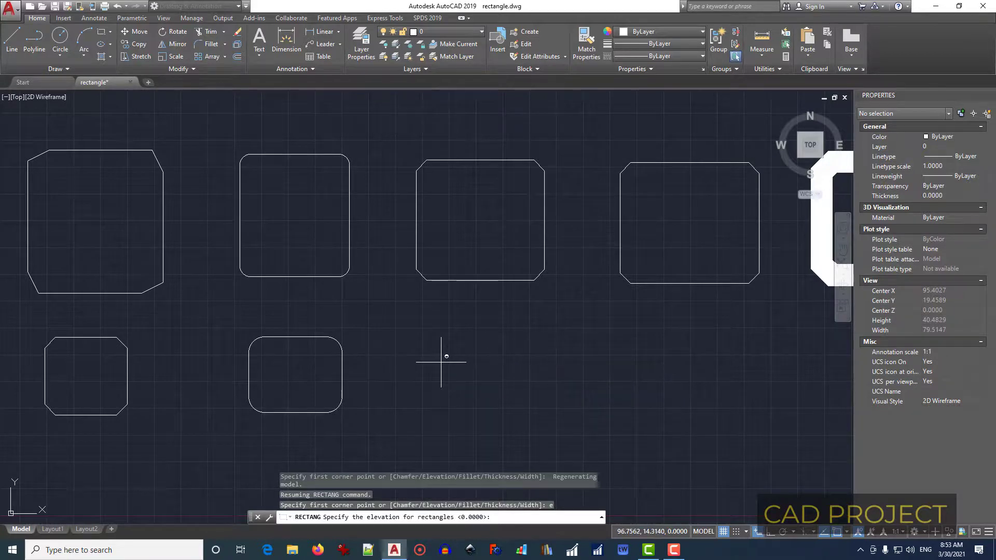
{"action": "type", "text": "2"}
{"action": "key", "text": "Return"}
{"action": "left_click", "coordinate": [434, 338]}
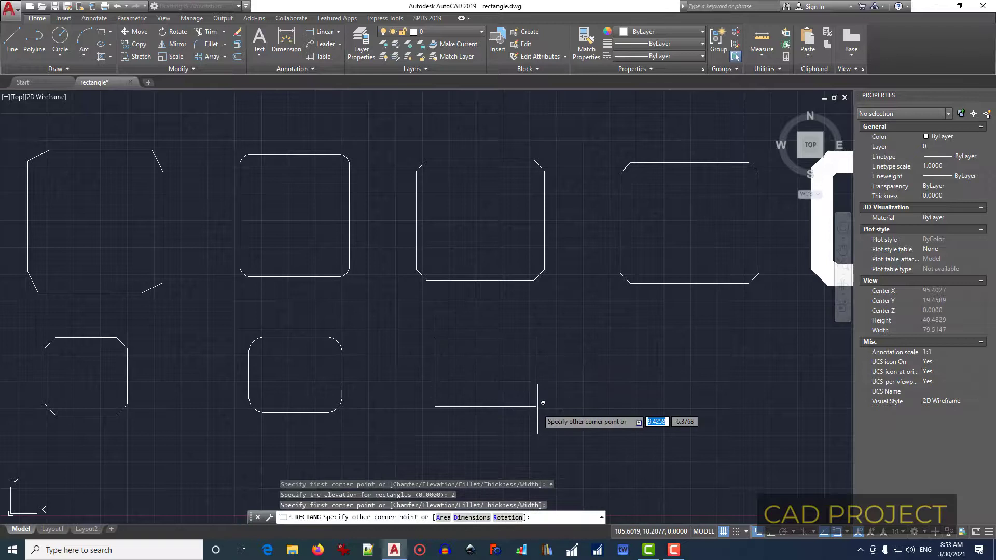
{"action": "left_click", "coordinate": [536, 415]}
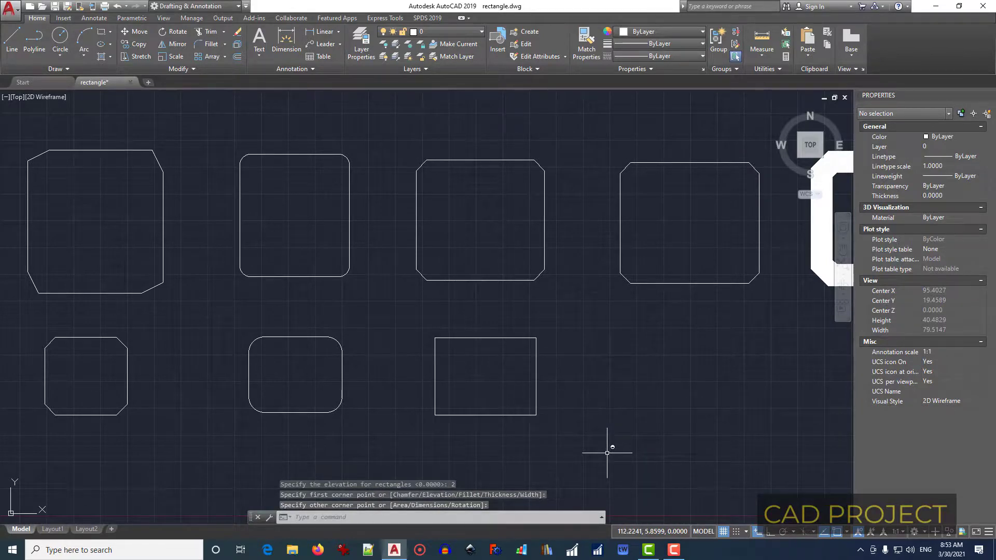
- Compare the new rectangle's elevation with the other examples from the front, and return to the top view
{"action": "middle_click_drag", "start_coordinate": [607, 453], "coordinate": [591, 382], "text": "shift"}
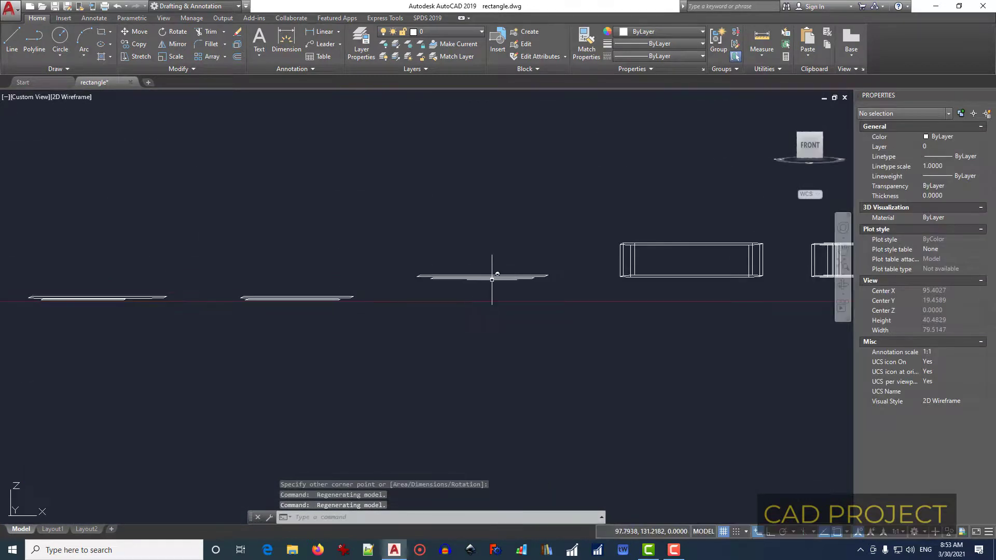
{"action": "middle_click_drag", "start_coordinate": [491, 243], "coordinate": [492, 343], "text": "shift"}
{"action": "left_click", "coordinate": [808, 141]}
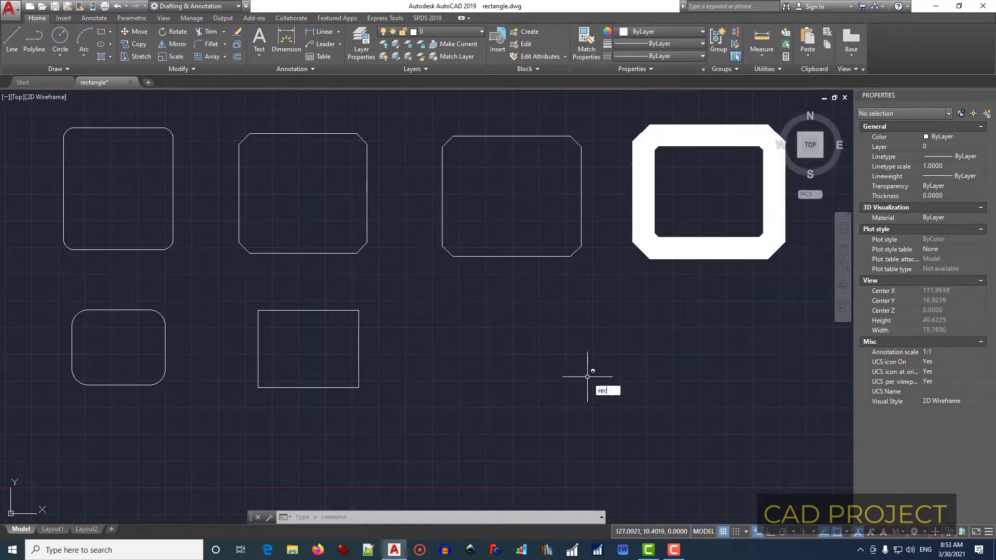
- Set the rectangle thickness to 2 and draw a rectangle by two corners below the thin-walled chamfered example in the upper row
{"action": "type", "text": "rec"}
{"action": "key", "text": "Return"}
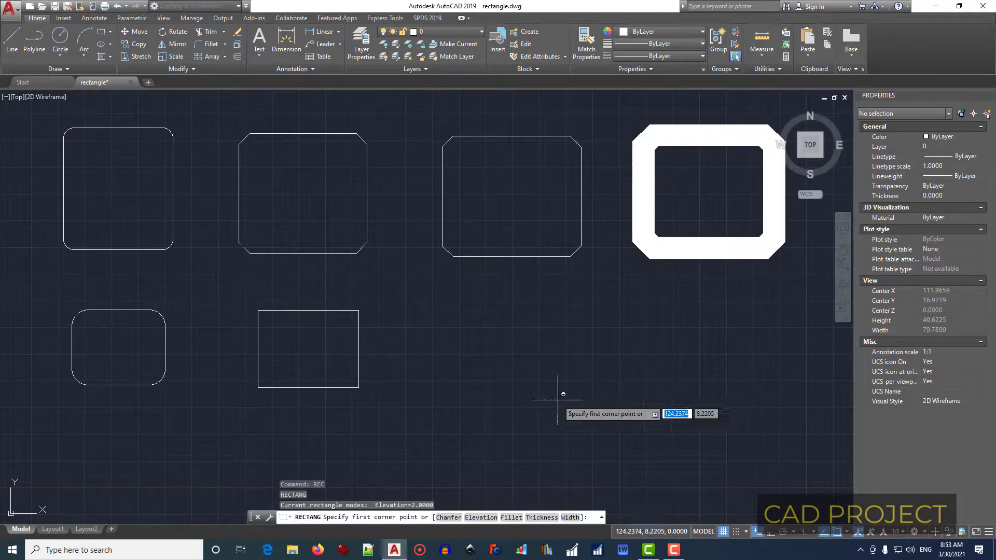
{"action": "middle_click_drag", "start_coordinate": [567, 418], "coordinate": [569, 372], "text": "shift"}
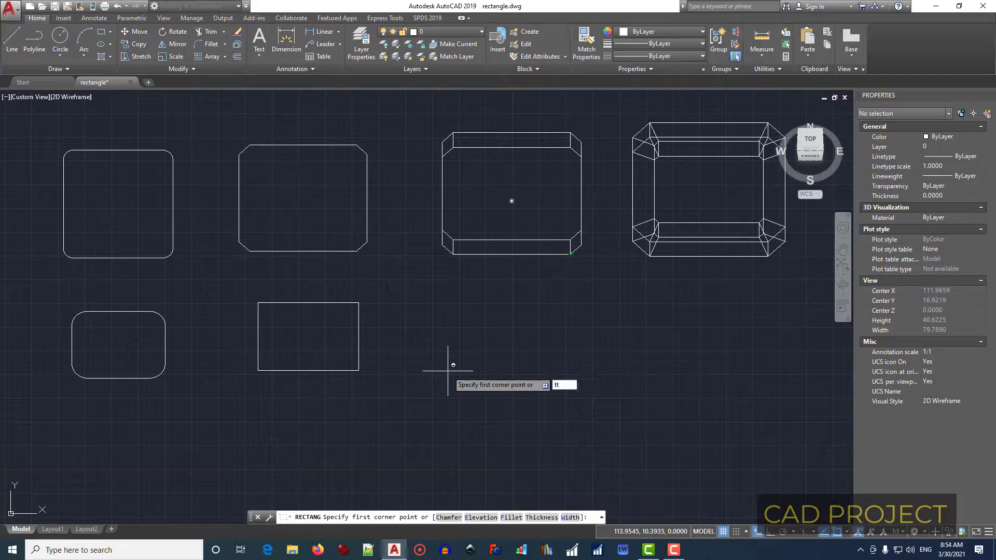
{"action": "type", "text": "t"}
{"action": "key", "text": "Return"}
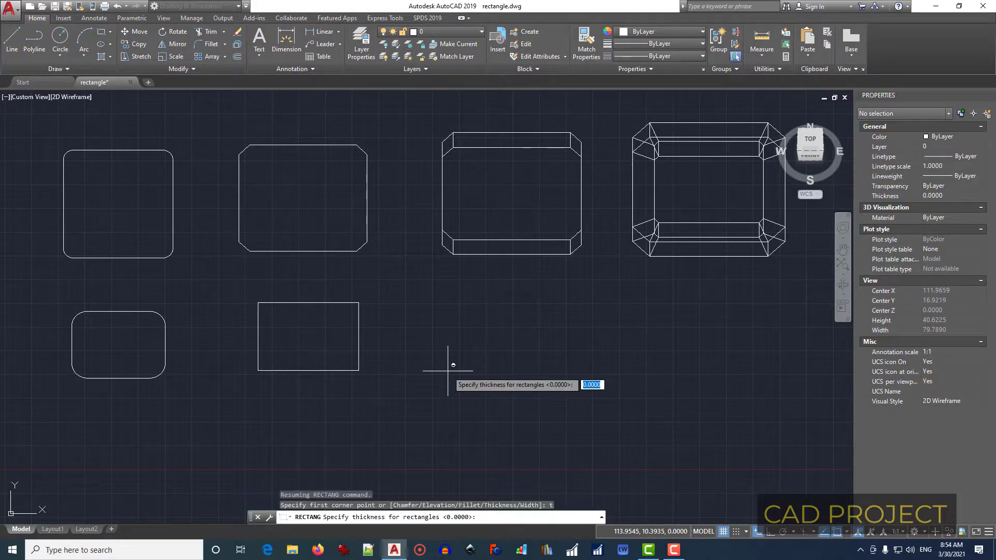
{"action": "type", "text": "2"}
{"action": "key", "text": "Return"}
{"action": "left_click", "coordinate": [447, 295]}
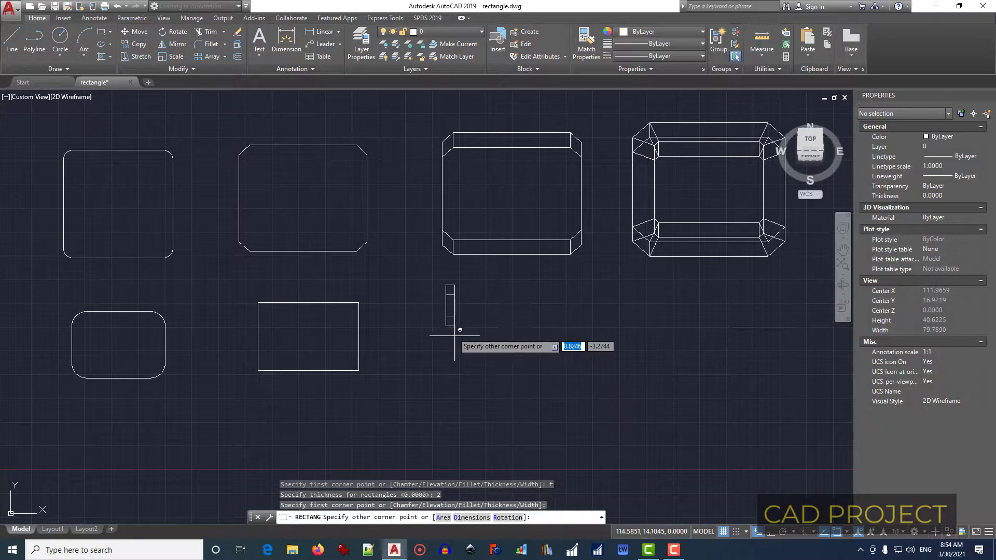
{"action": "left_click", "coordinate": [550, 345]}
- Apply the Realistic visual style and examine the walls of the thickened rectangles from an angle and from nearer the front
{"action": "middle_click_drag", "start_coordinate": [550, 345], "coordinate": [591, 328], "text": "shift"}
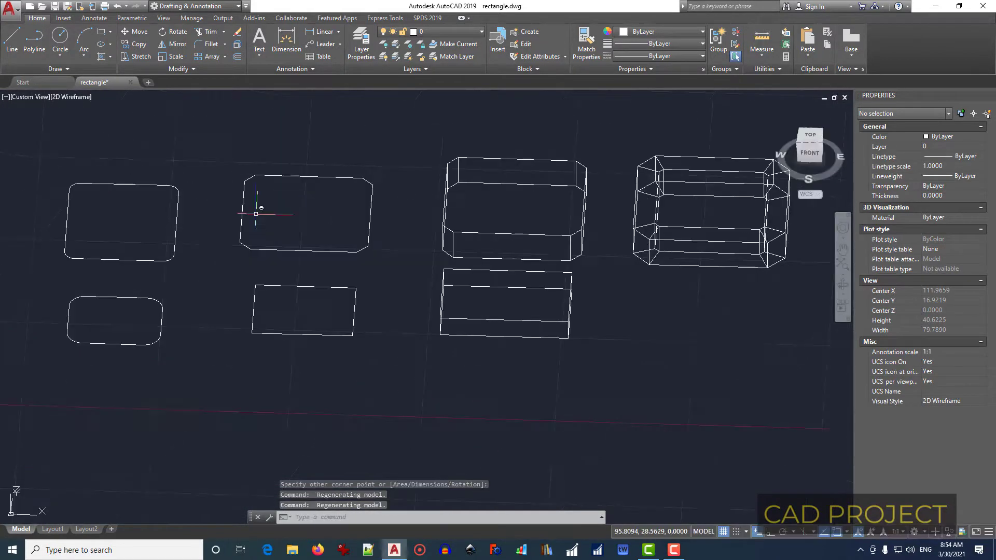
{"action": "left_click", "coordinate": [59, 99]}
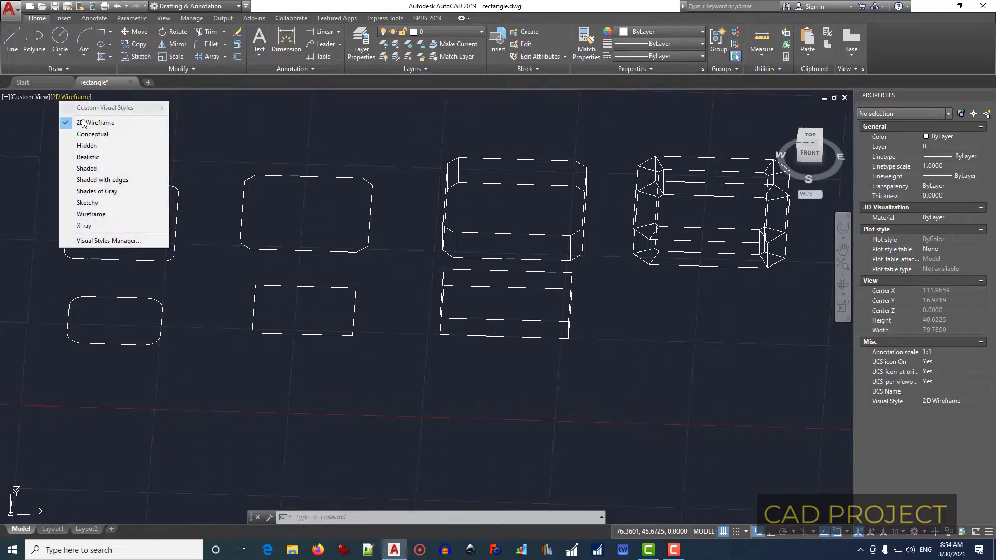
{"action": "left_click", "coordinate": [88, 156]}
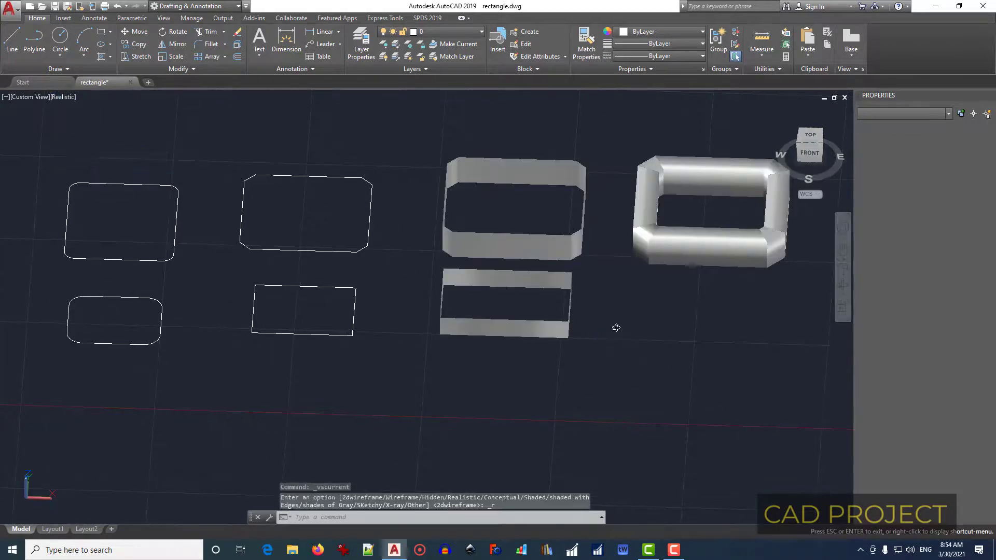
{"action": "mouse_move", "coordinate": [614, 327]}
{"action": "middle_mouse_down", "text": "shift"}
{"action": "mouse_move", "coordinate": [563, 306]}
{"action": "mouse_move", "coordinate": [398, 376]}
{"action": "mouse_move", "coordinate": [462, 382]}
{"action": "mouse_move", "coordinate": [446, 341]}
{"action": "mouse_move", "coordinate": [445, 406]}
{"action": "mouse_move", "coordinate": [429, 383]}
{"action": "mouse_move", "coordinate": [545, 395]}
{"action": "middle_mouse_up", "text": "shift"}
{"action": "key", "text": "Escape"}
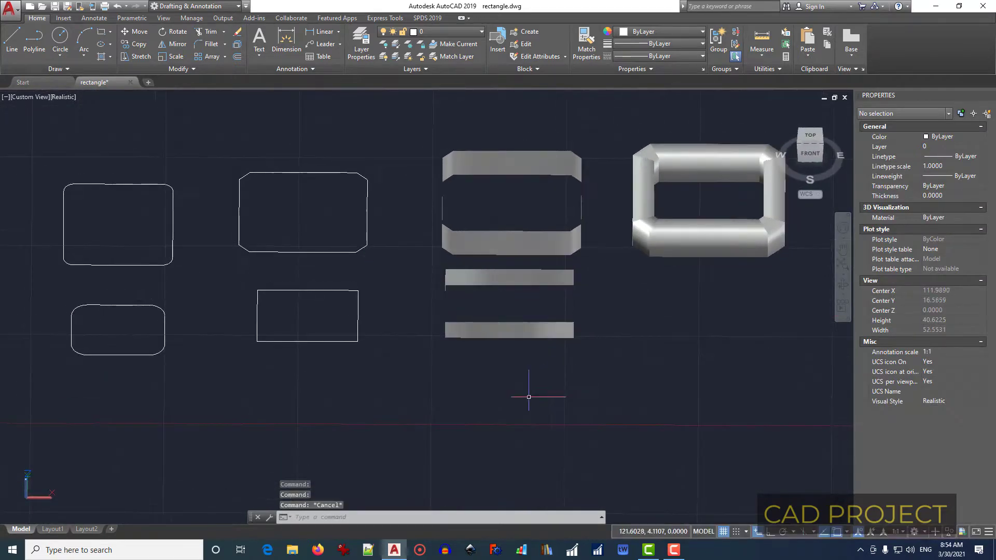
- Set the rectangle line width to 0.5 and draw a rectangle by two corners below the wide chamfered example, viewing it at an angle
{"action": "type", "text": "rec"}
{"action": "key", "text": "Return"}
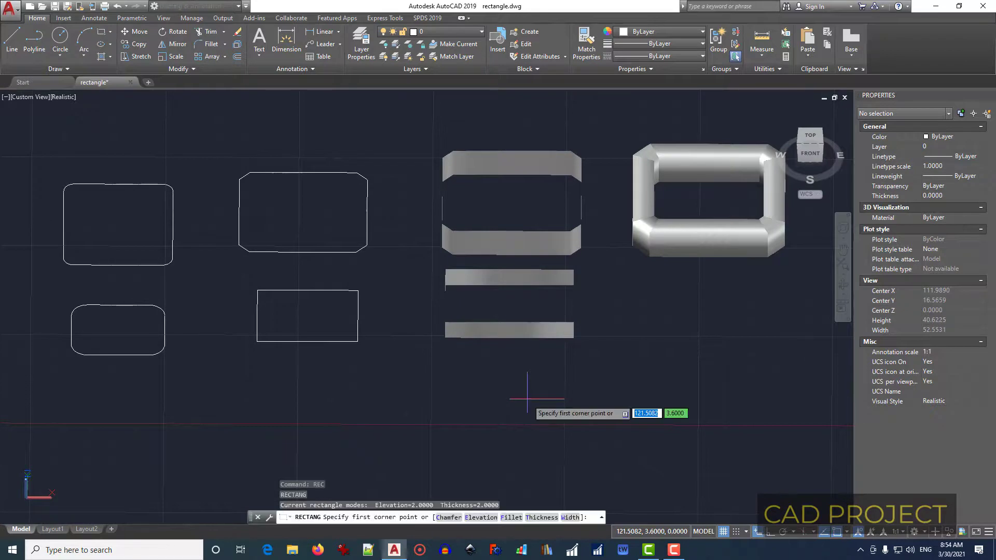
{"action": "left_click", "coordinate": [569, 520]}
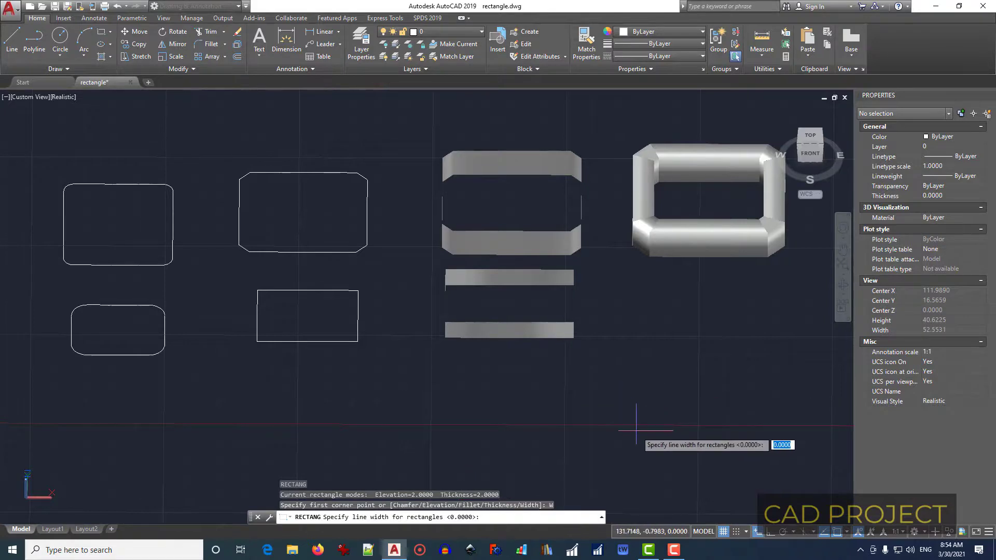
{"action": "key", "text": "Return"}
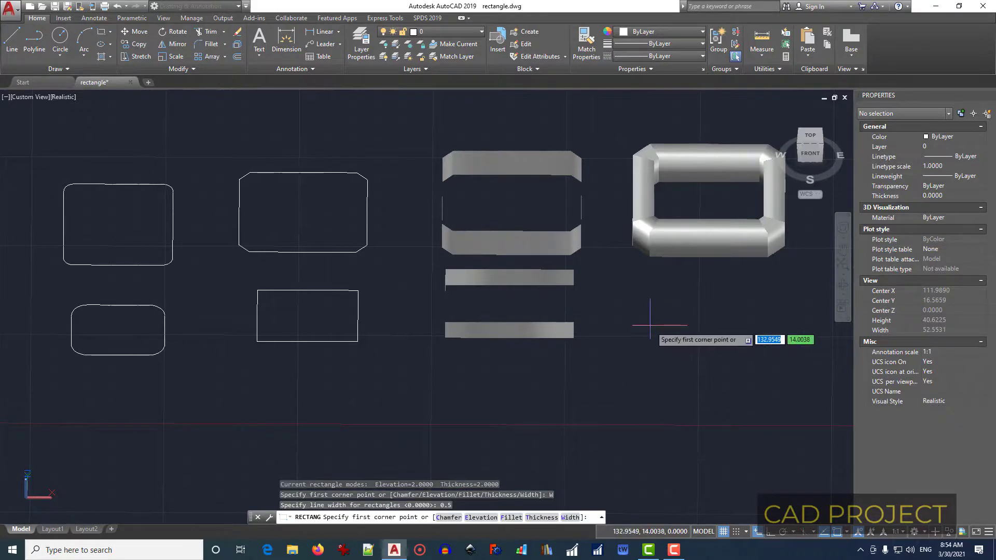
{"action": "left_click", "coordinate": [647, 296]}
{"action": "left_click", "coordinate": [759, 415]}
{"action": "middle_click_drag", "start_coordinate": [759, 415], "coordinate": [723, 416], "text": "shift"}
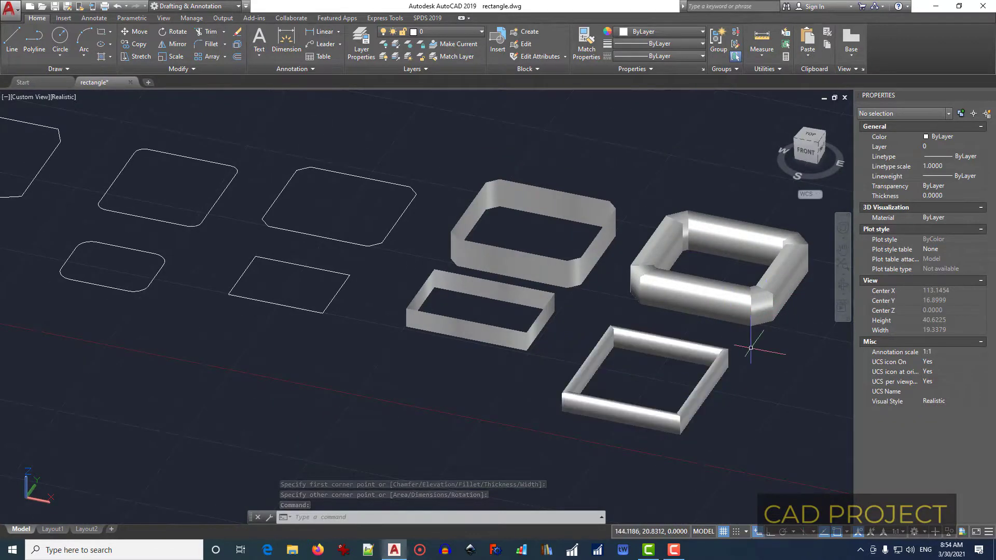
- Display the rectangles in the 2D Wireframe visual style for comparison, and finish with the Conceptual style
{"action": "left_click", "coordinate": [58, 97]}
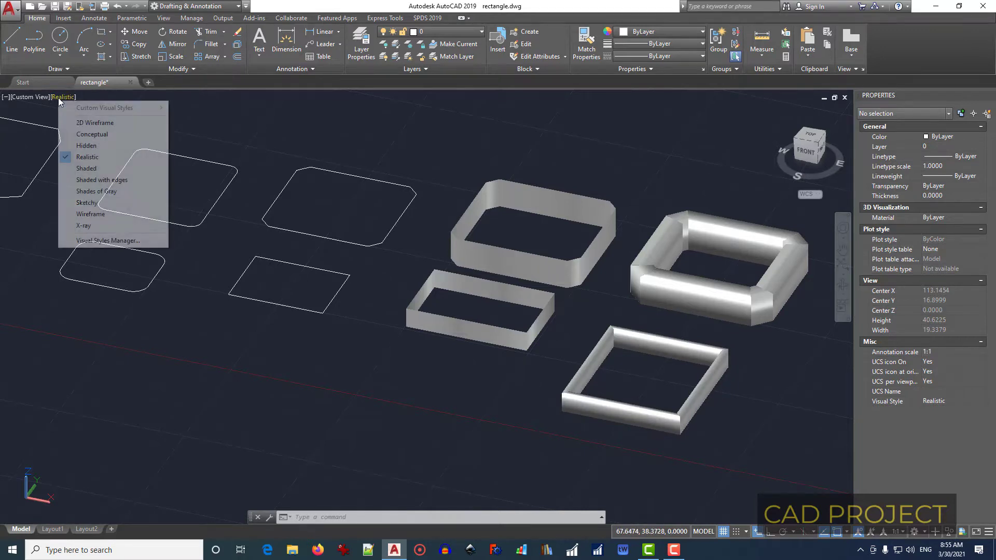
{"action": "left_click", "coordinate": [76, 123]}
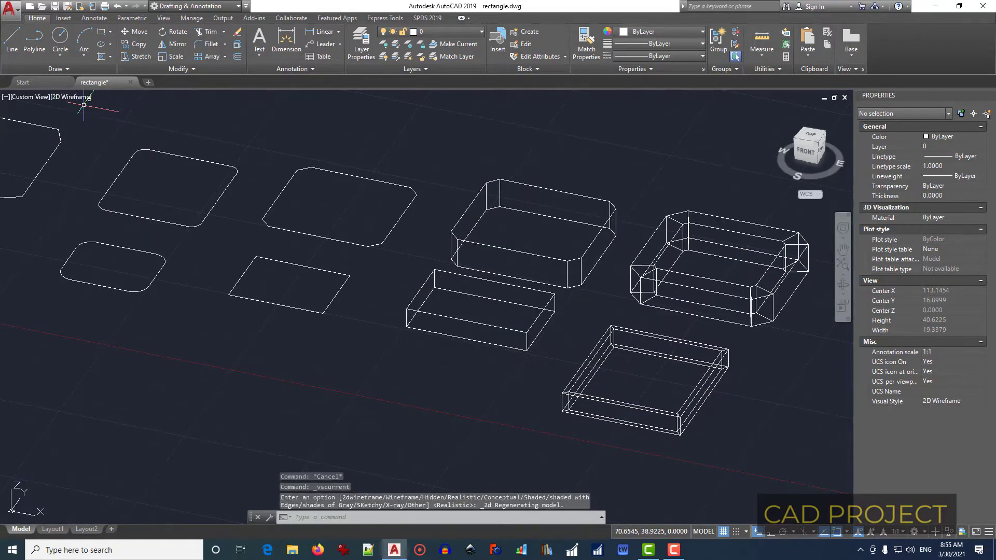
{"action": "left_click", "coordinate": [80, 99]}
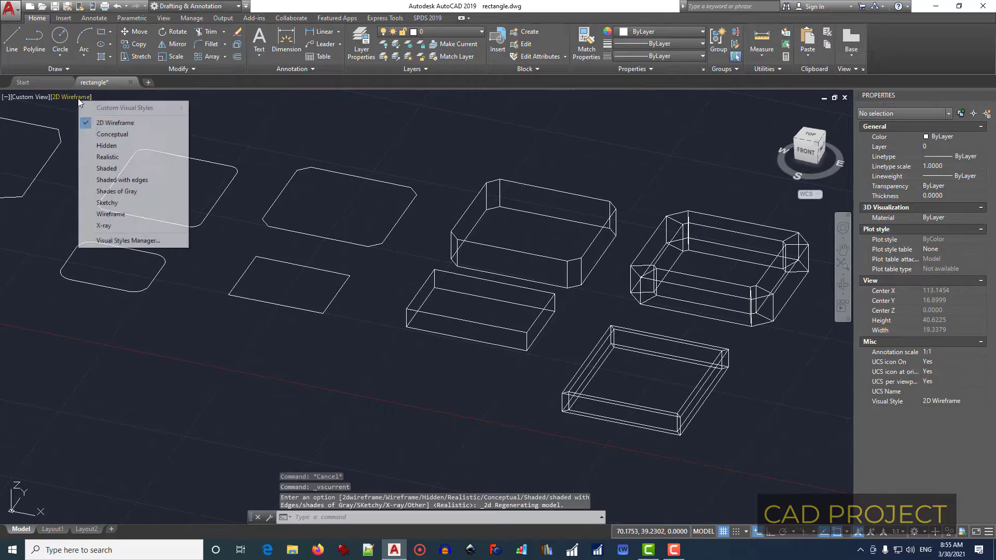
{"action": "left_click", "coordinate": [110, 134]}
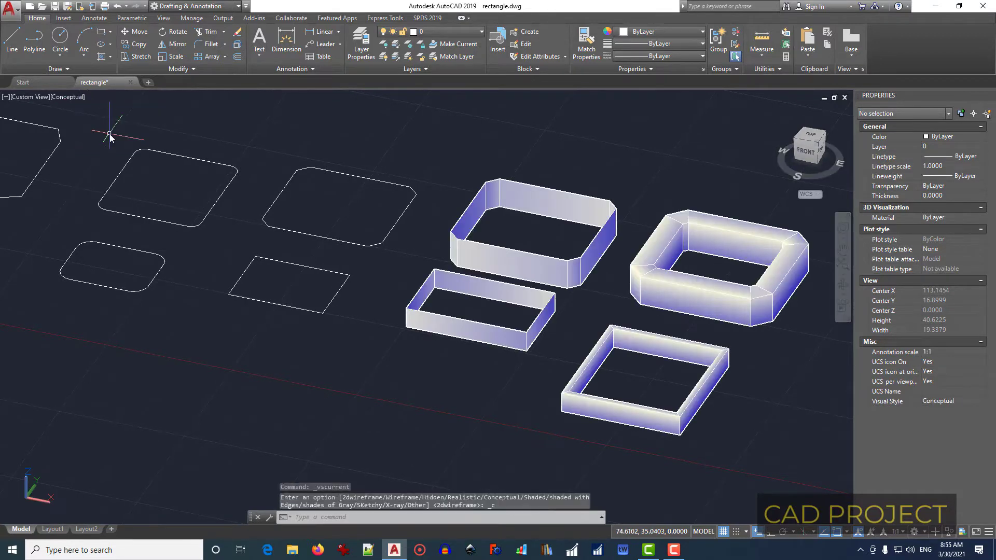